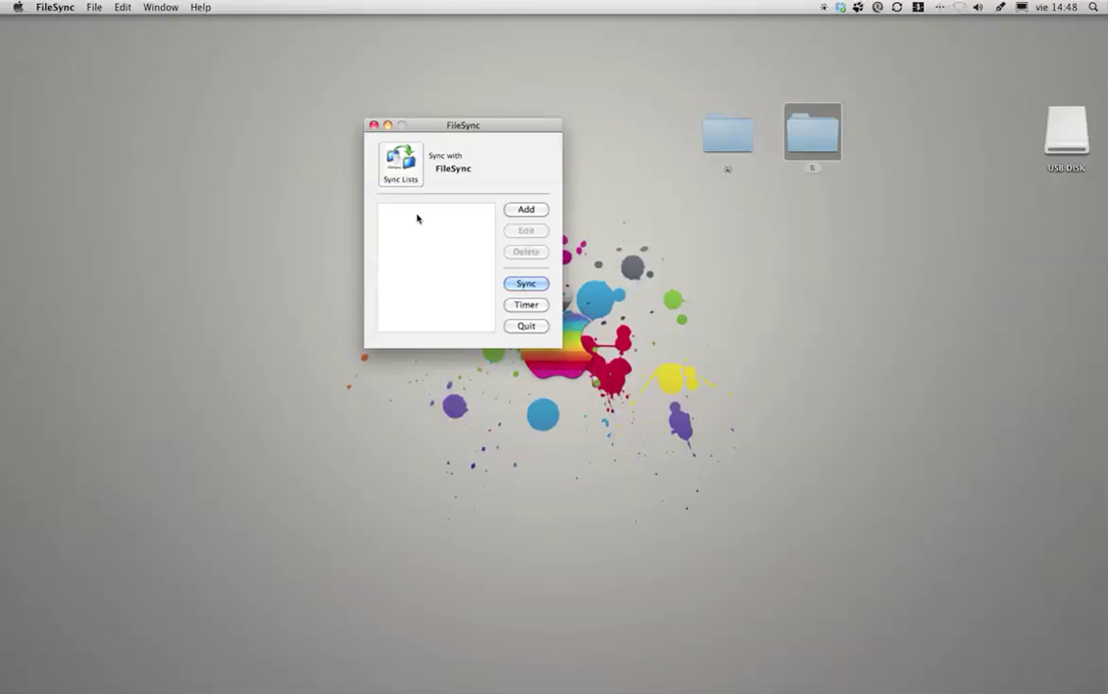
Open desktop folders A and B in Finder and arrange their windows side by side.
left_click(732, 141)
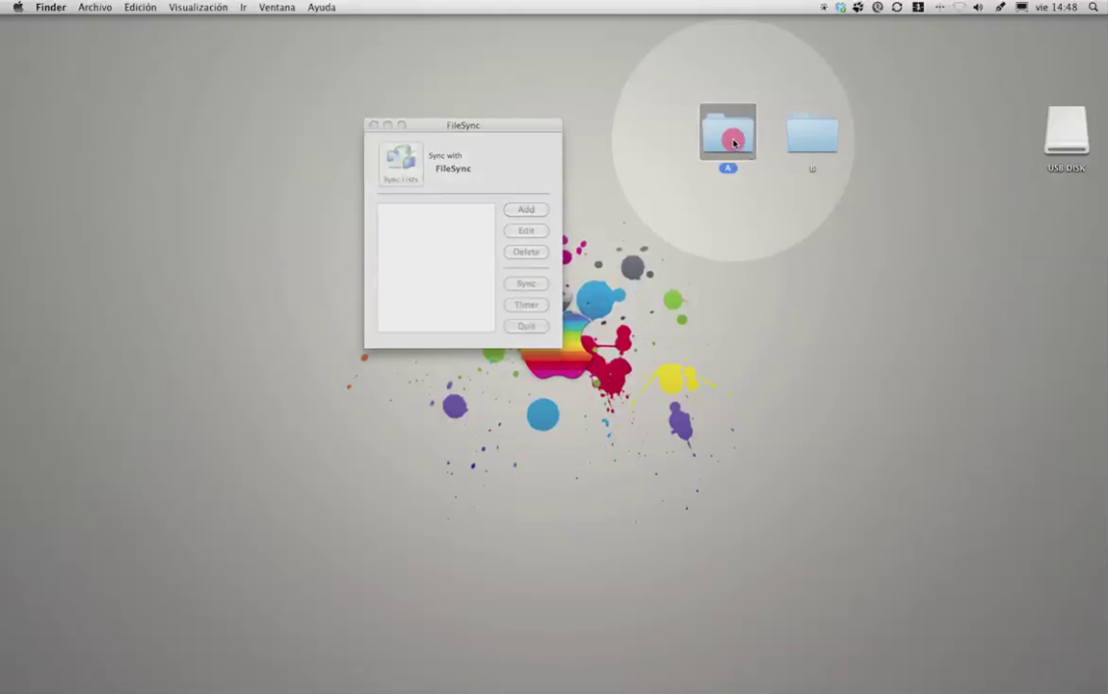
double_click(733, 134)
left_click_drag(717, 113, 917, 126)
double_click(812, 135)
left_click(590, 491)
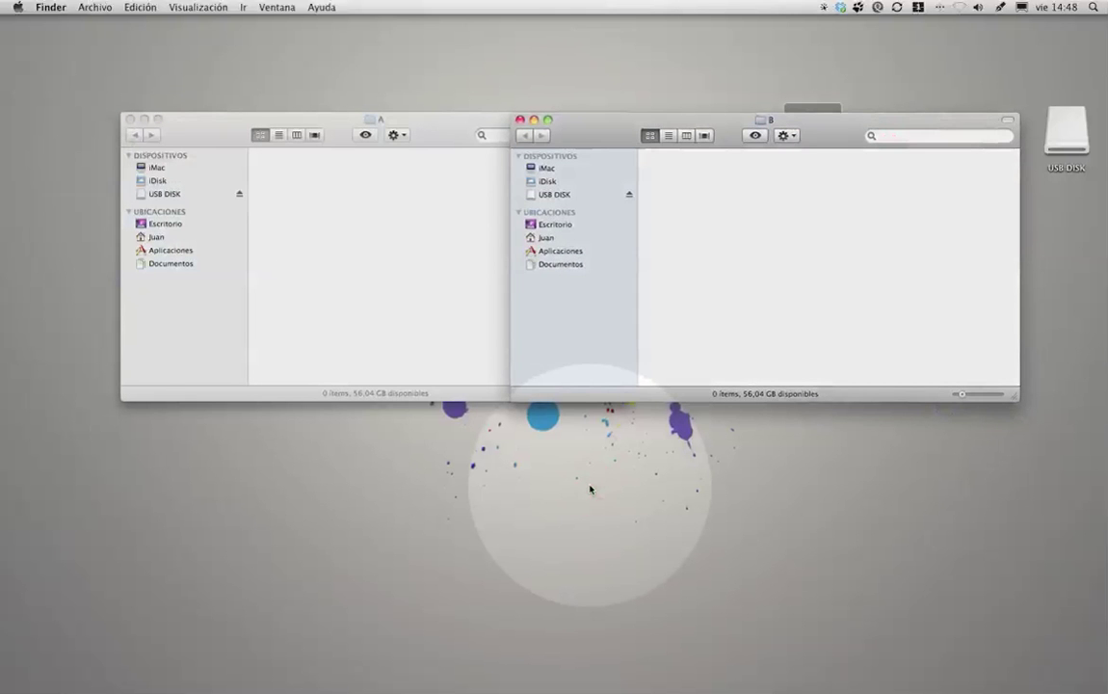
Launch TextEdit and write "texto" in a new document.
key("ctrl+space")
type("te")
key("Return")
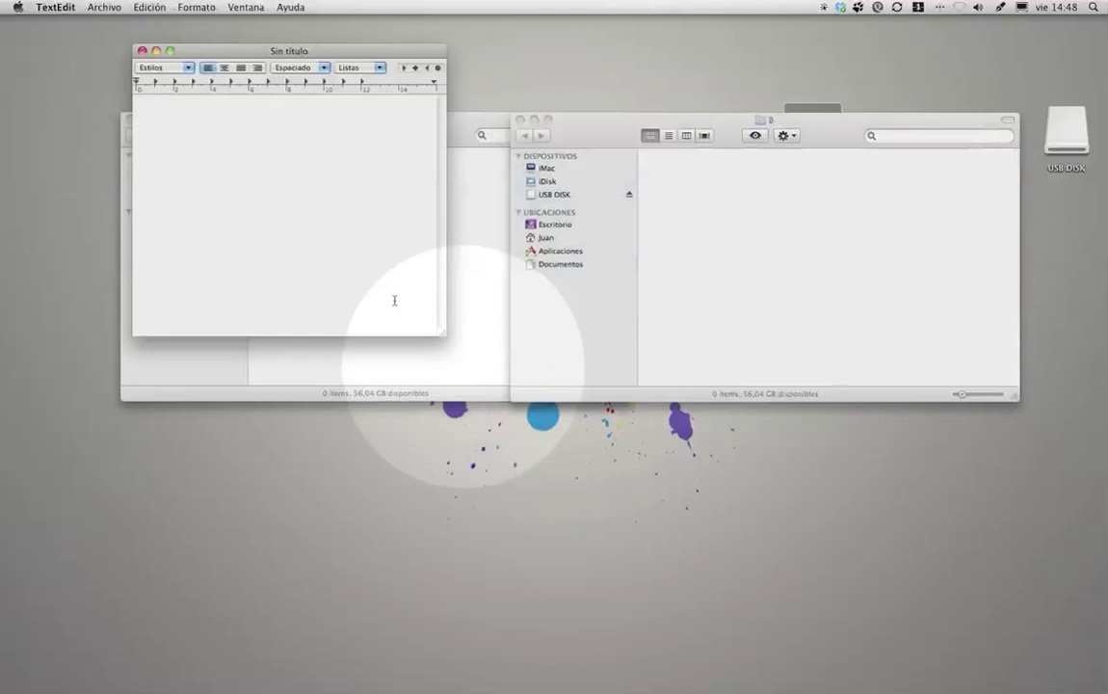
left_click(106, 8)
left_click(291, 114)
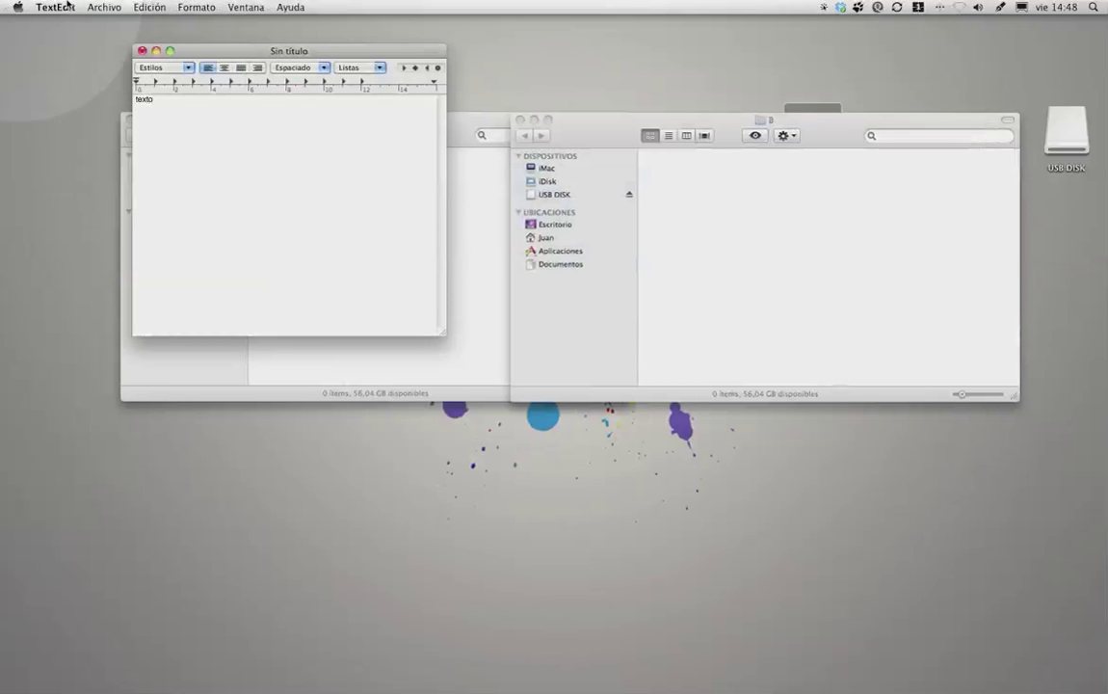
Save the document to the desktop (Escritorio) as "texto A" in rich text format.
left_click(104, 7)
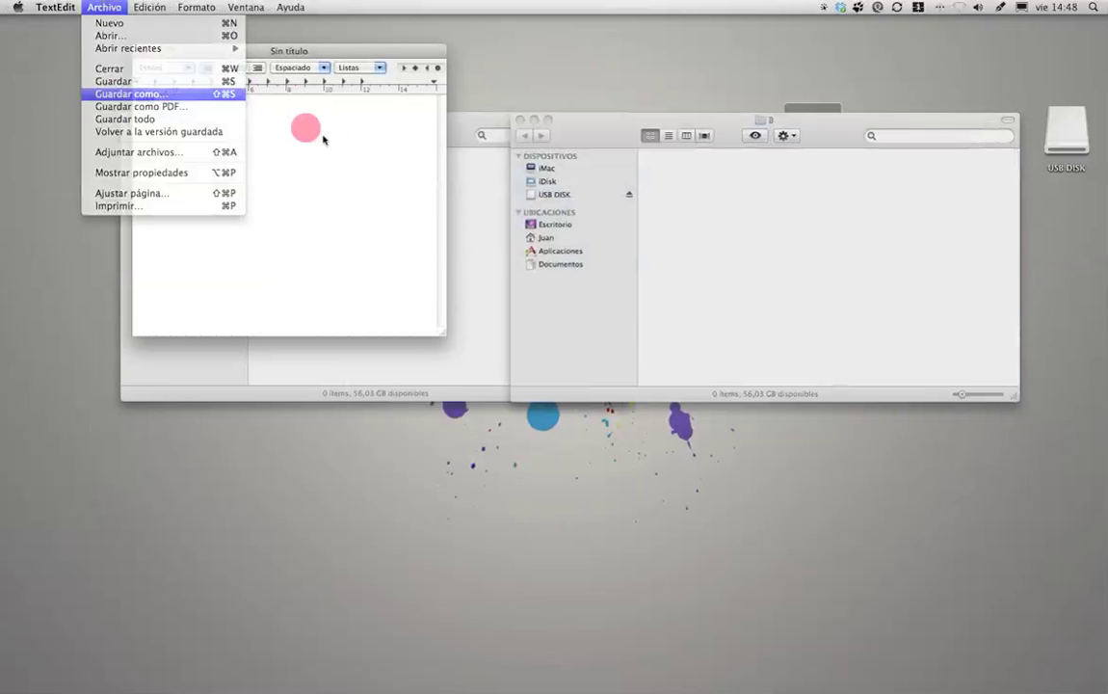
left_click(171, 93)
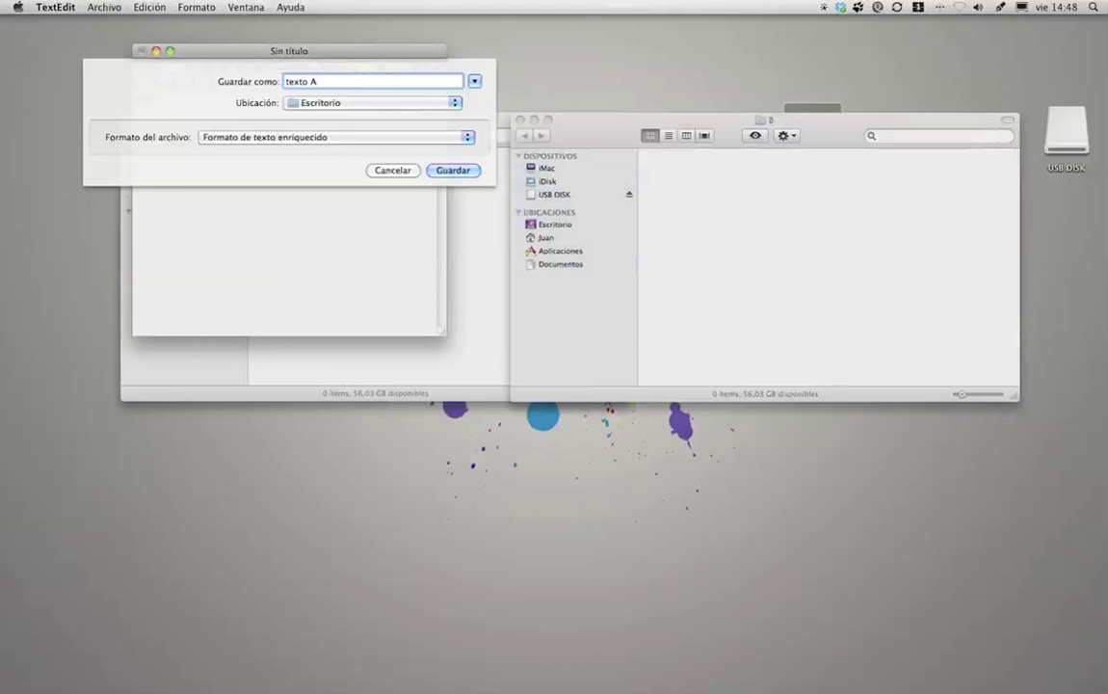
type("texto A")
key("Return")
Save a second copy of the document to the desktop as "texto B", close it and return to Finder.
left_click(104, 6)
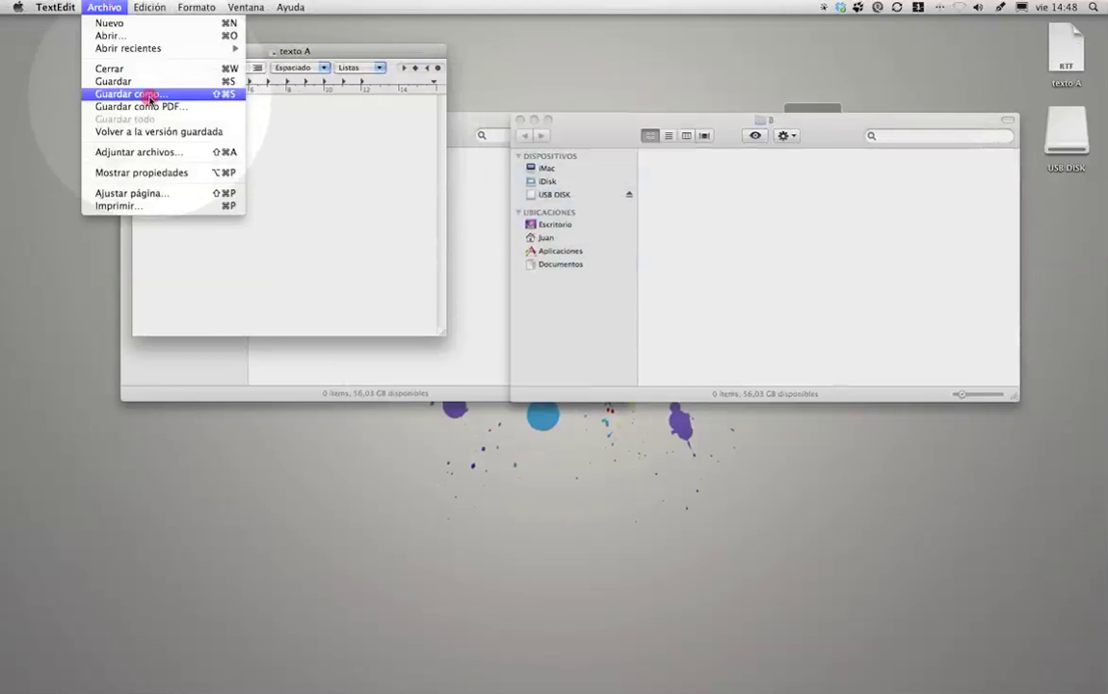
left_click(149, 96)
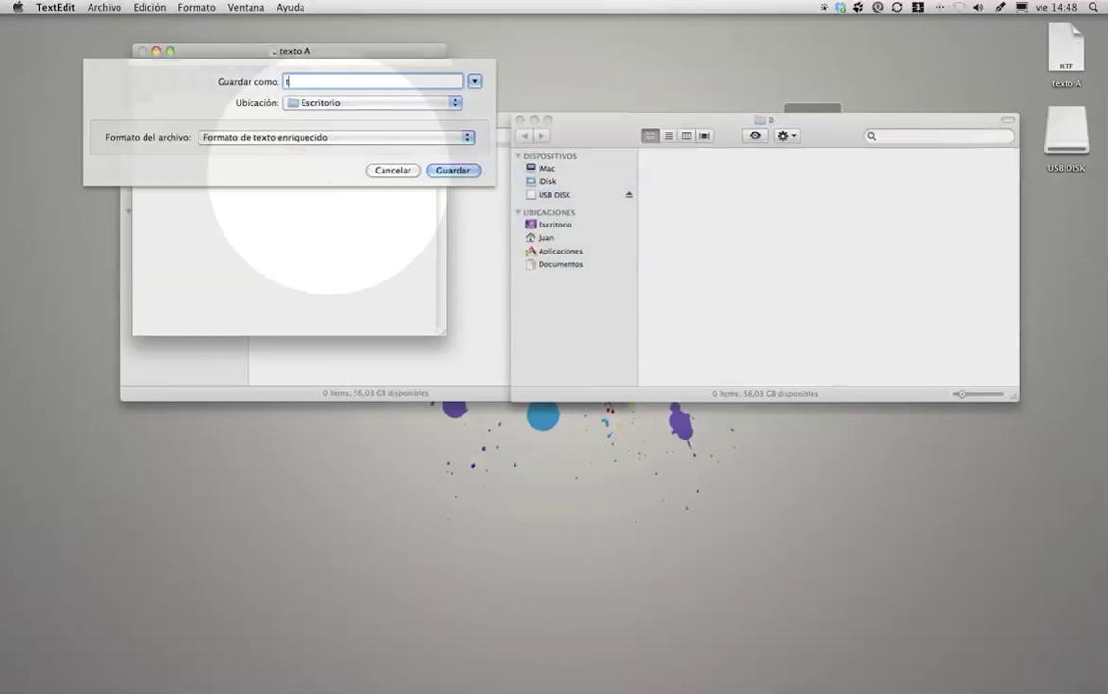
type("texto B")
key("Return")
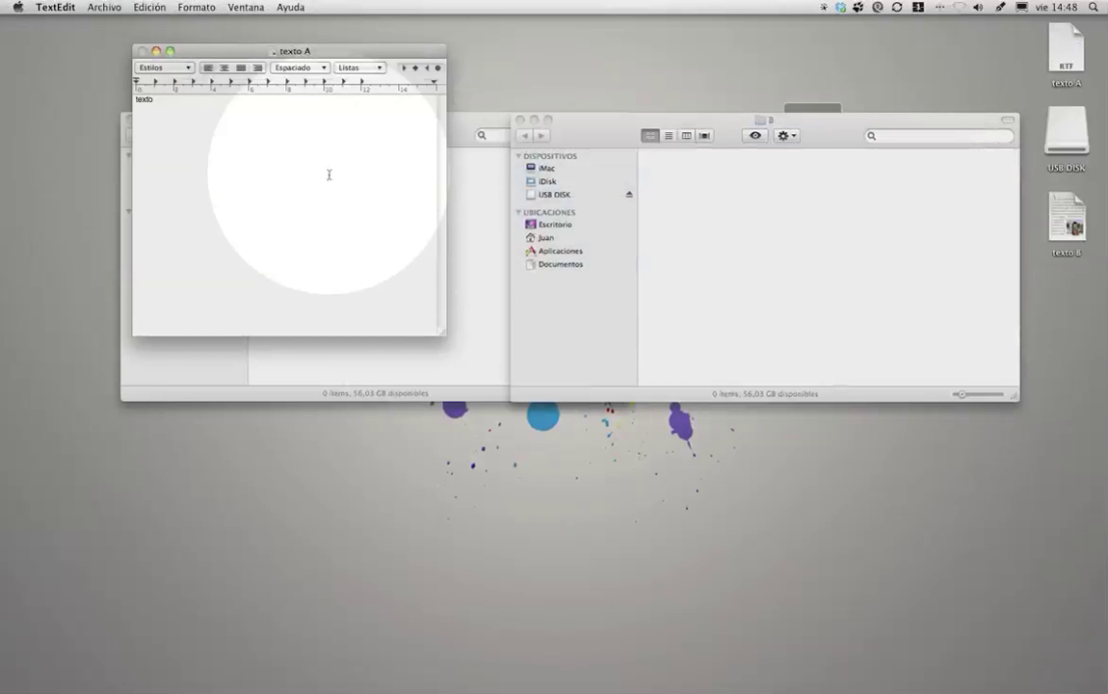
left_click(362, 179)
left_click(833, 154)
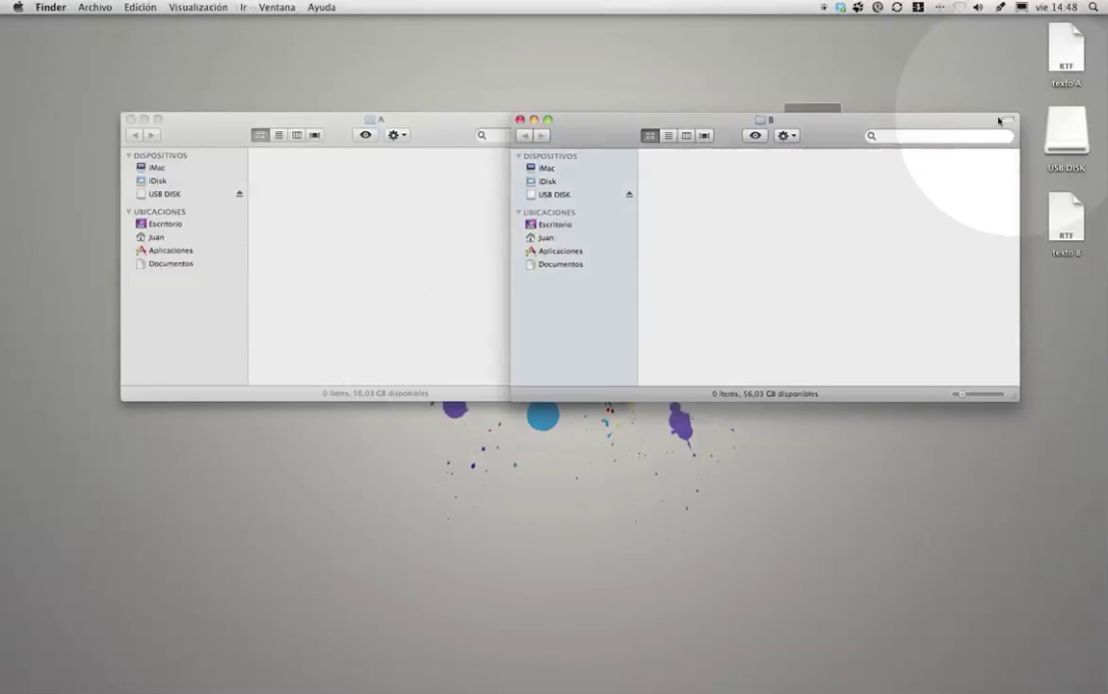
Move the file texto A into folder A and texto B into folder B.
left_click_drag(964, 118, 968, 156)
left_click_drag(1060, 48, 396, 202)
left_click(759, 248)
left_click_drag(1067, 231, 636, 222)
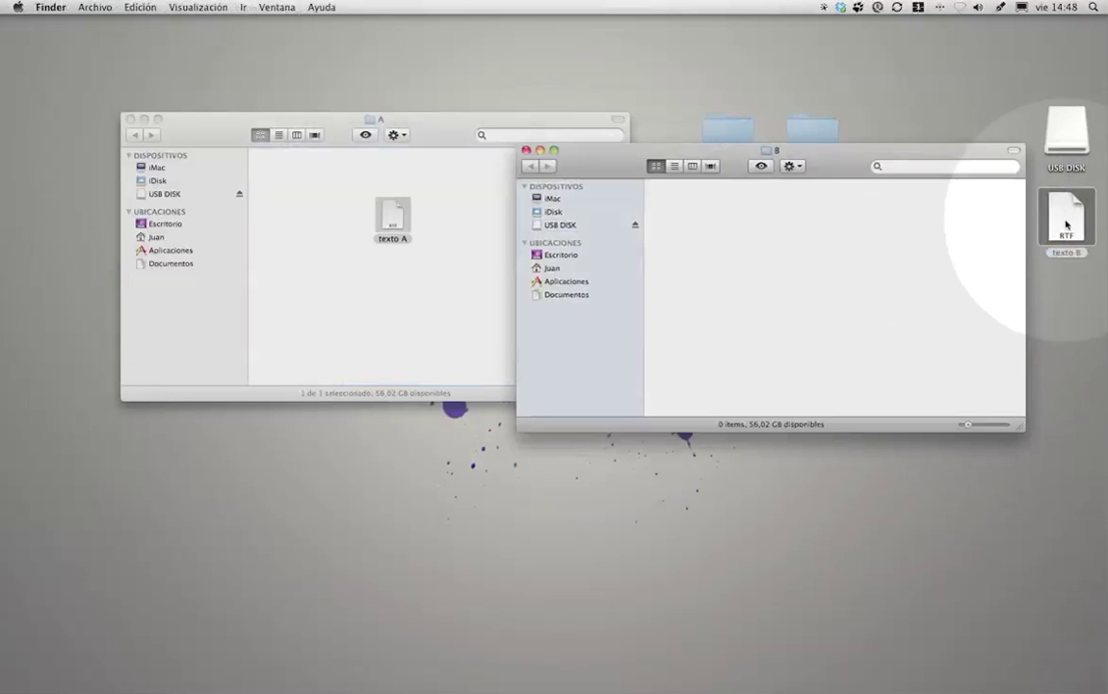
left_click_drag(1066, 222, 843, 227)
Remove the stray texto B copy from USB DISK and close the open Finder windows.
double_click(1067, 135)
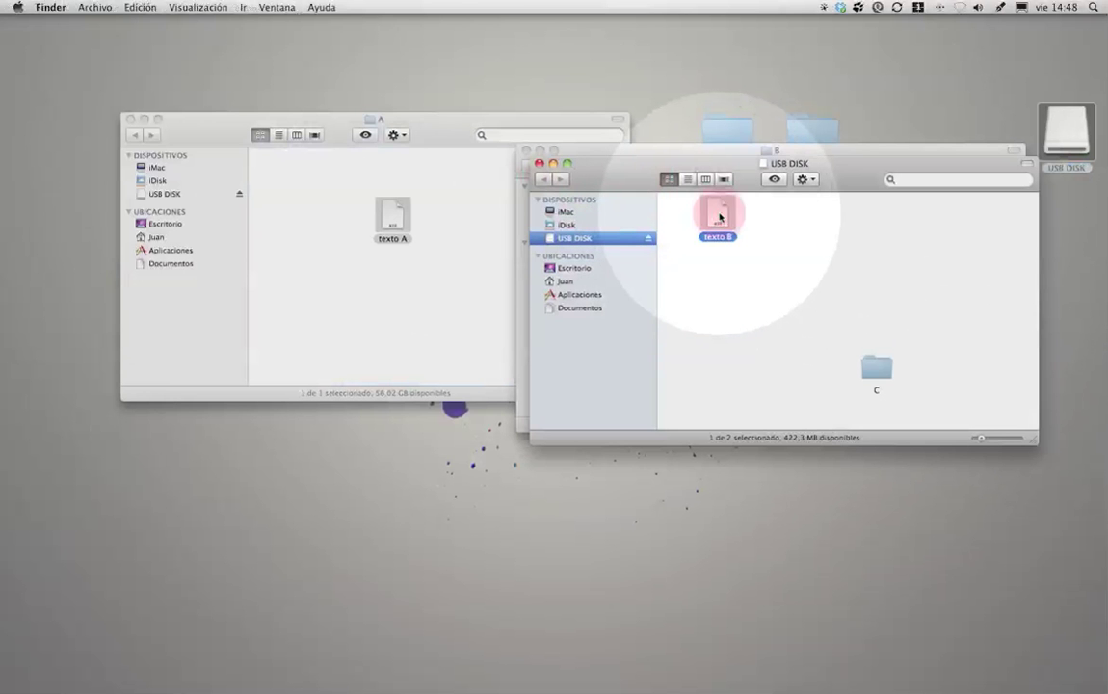
key("super+w")
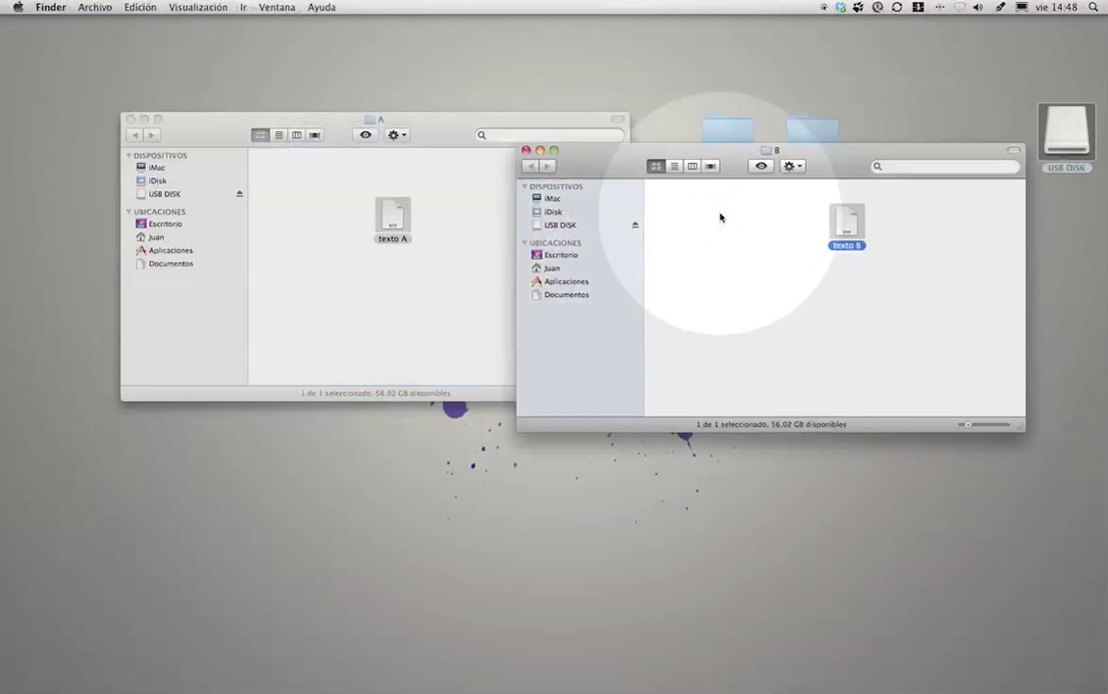
left_click_drag(737, 153, 717, 120)
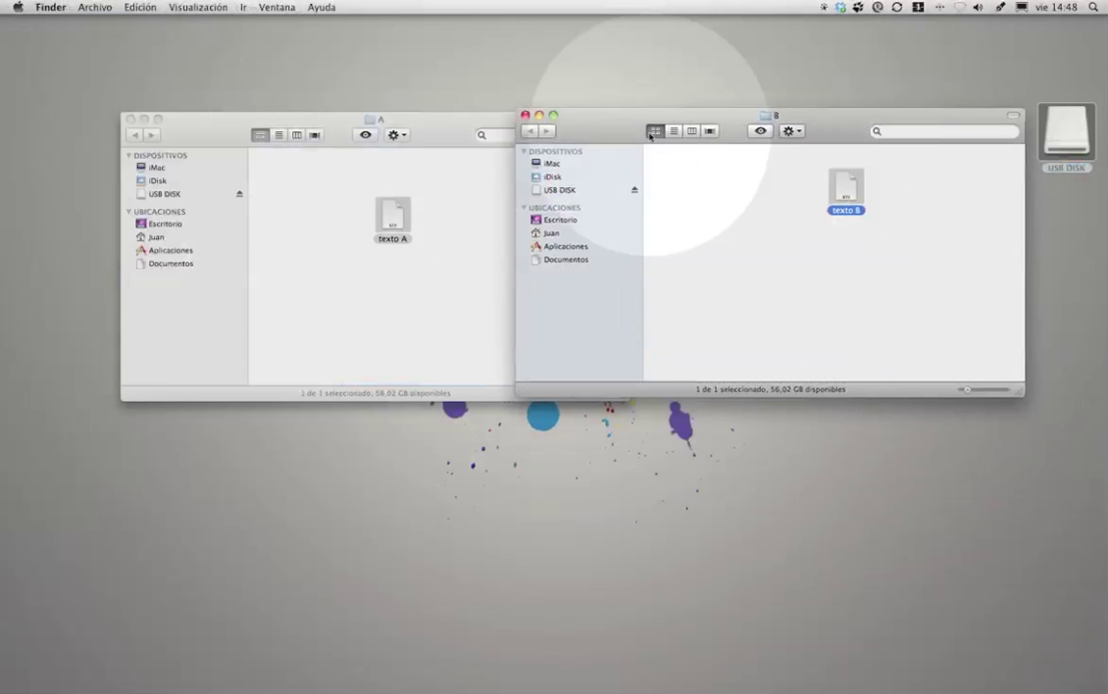
left_click(525, 115)
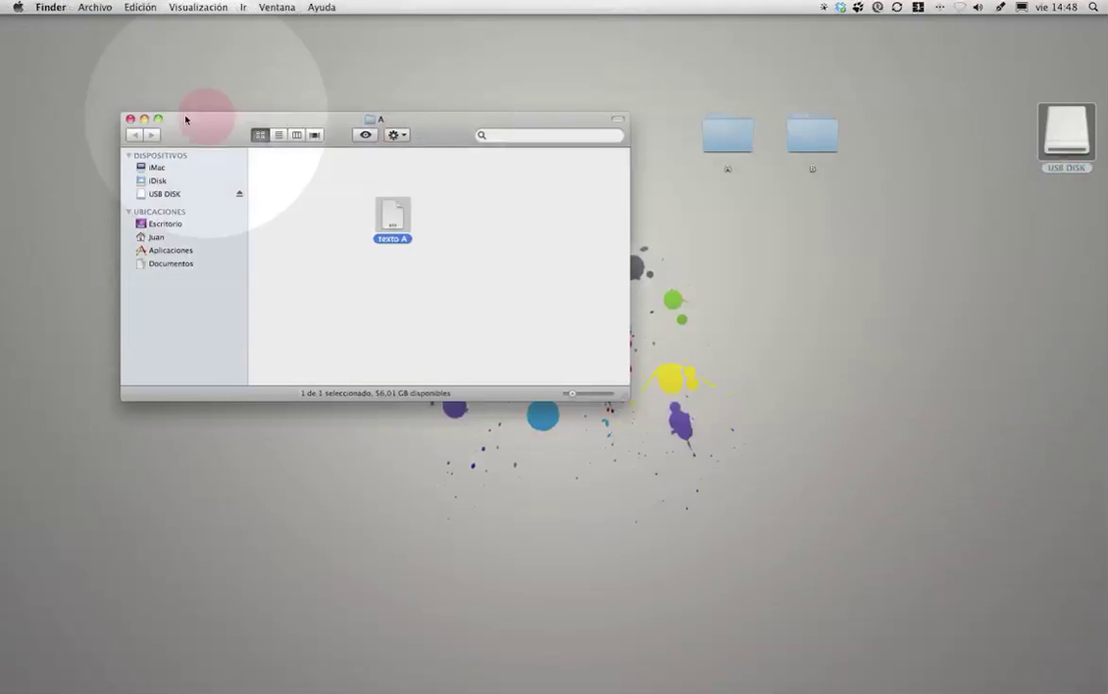
left_click(131, 120)
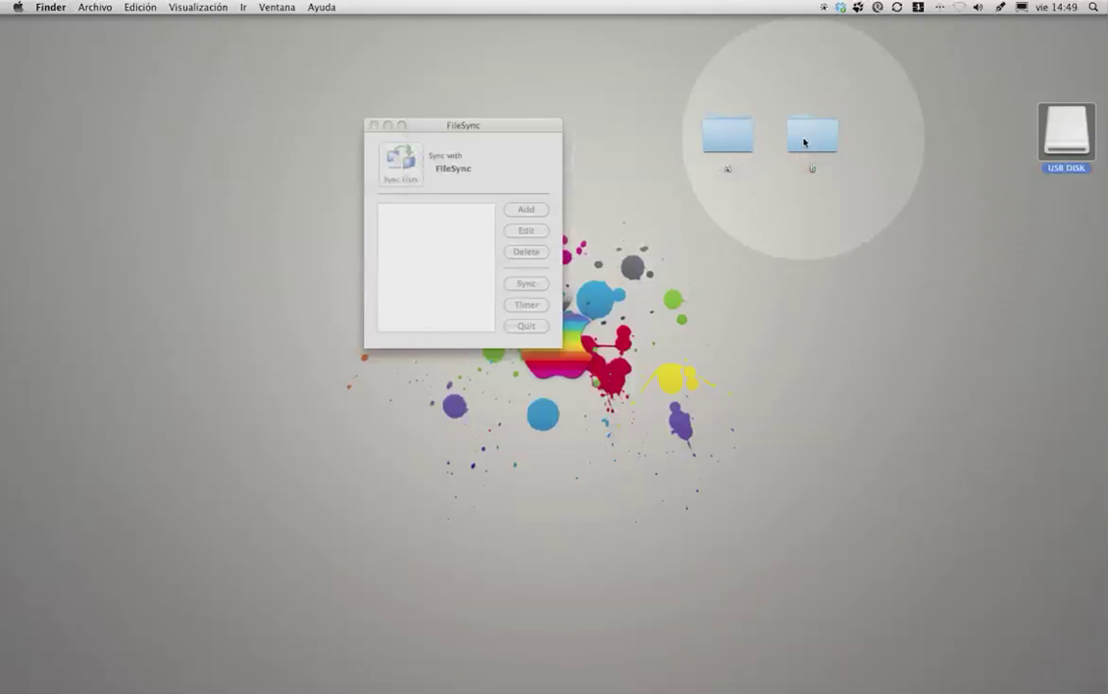
Switch to FileSync and start a new sync item with folder selection enabled and master mirroring disabled.
left_click(451, 124)
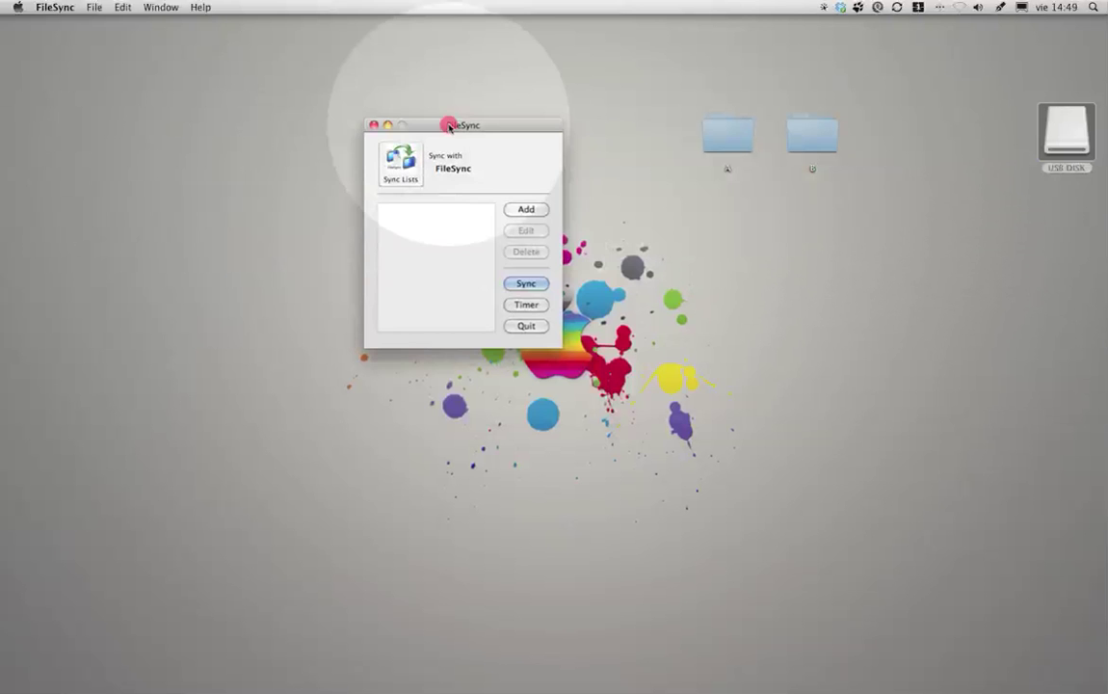
left_click(512, 209)
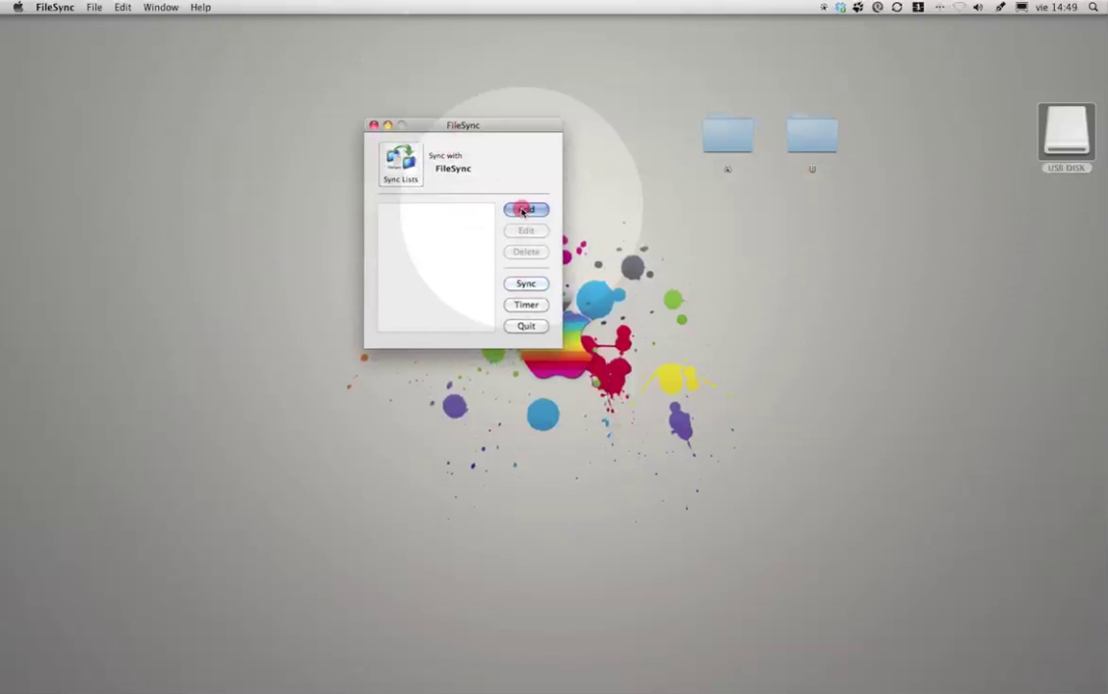
left_click(522, 209)
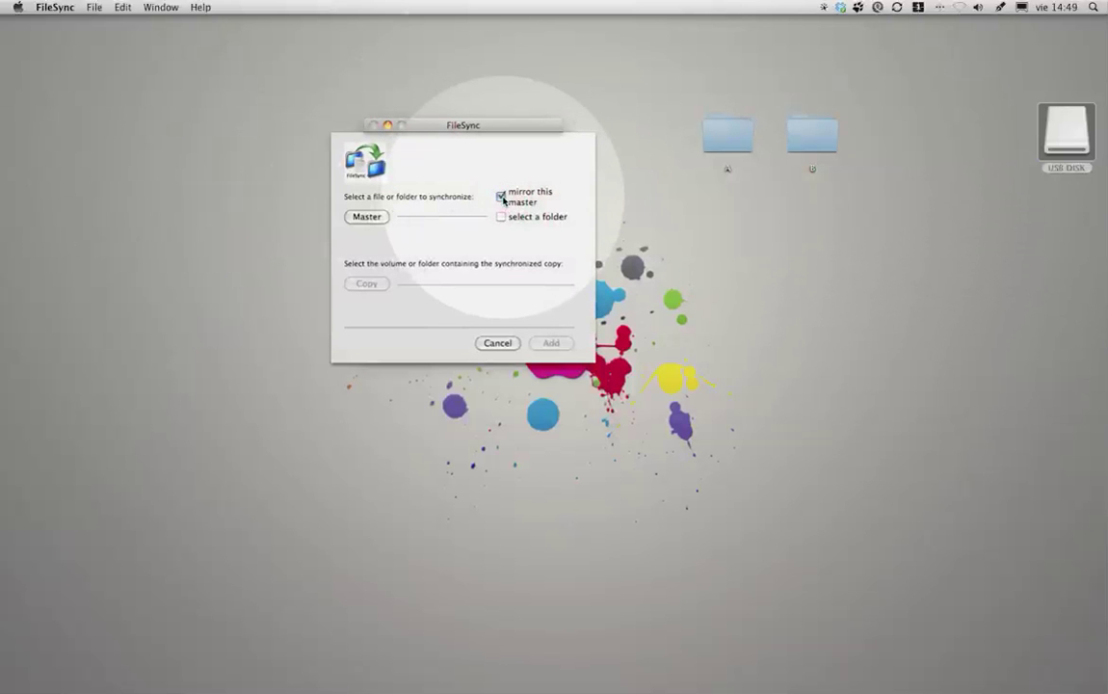
left_click(500, 218)
left_click(500, 218)
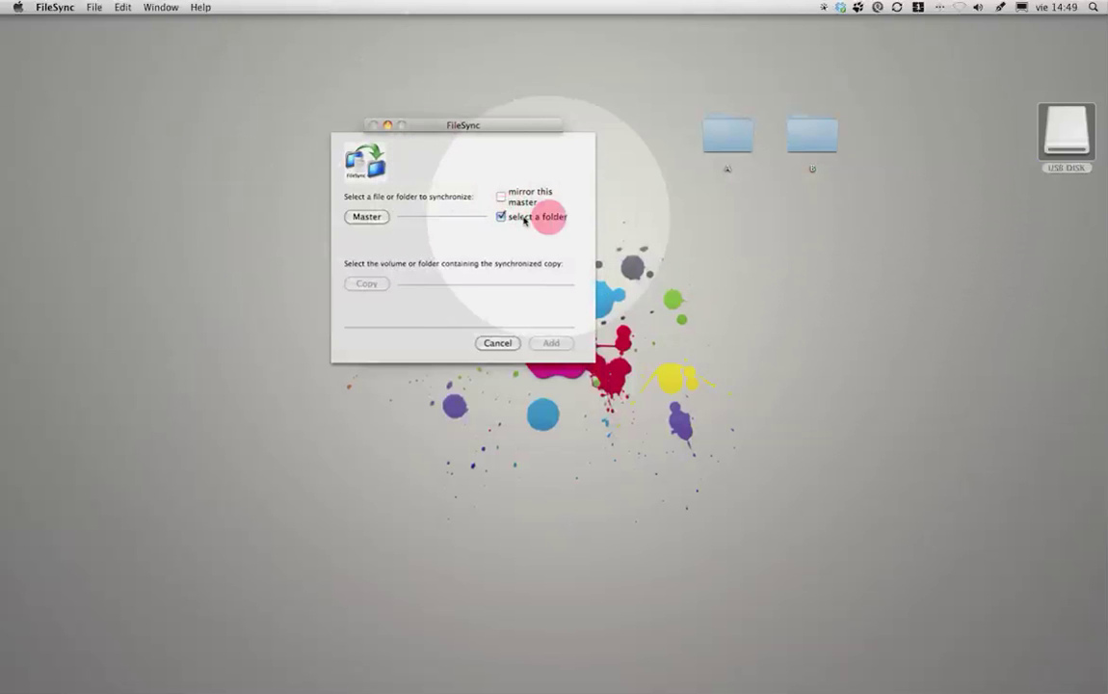
Set folder A on the desktop as the master folder to synchronize.
left_click(375, 218)
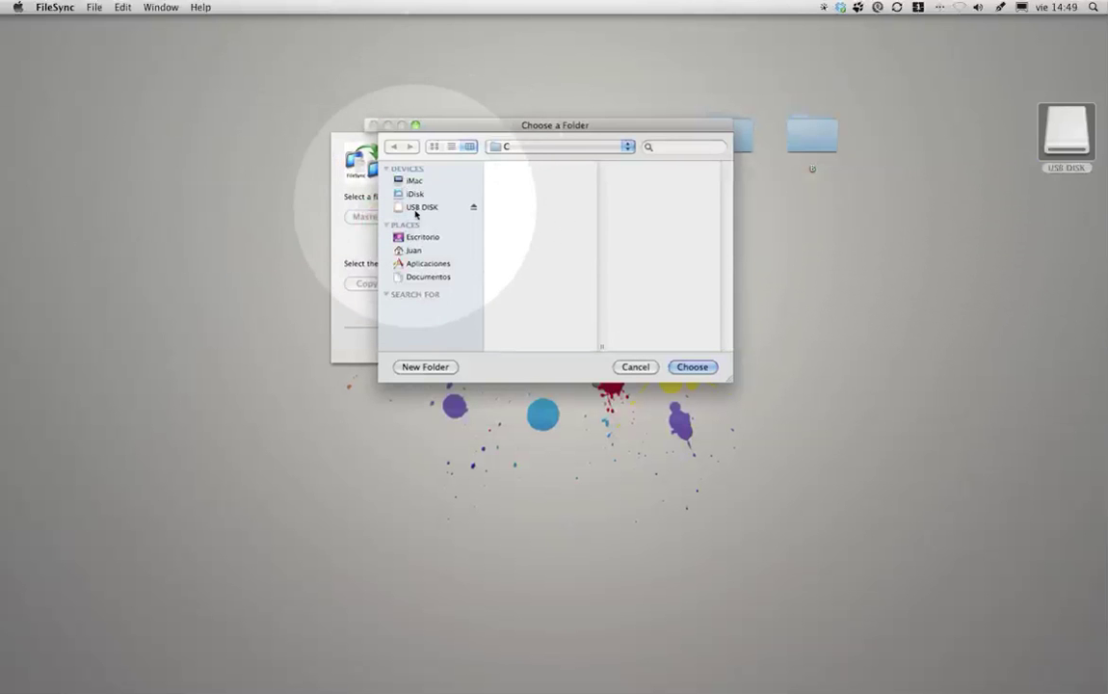
left_click(416, 237)
left_click(499, 167)
left_click(655, 327)
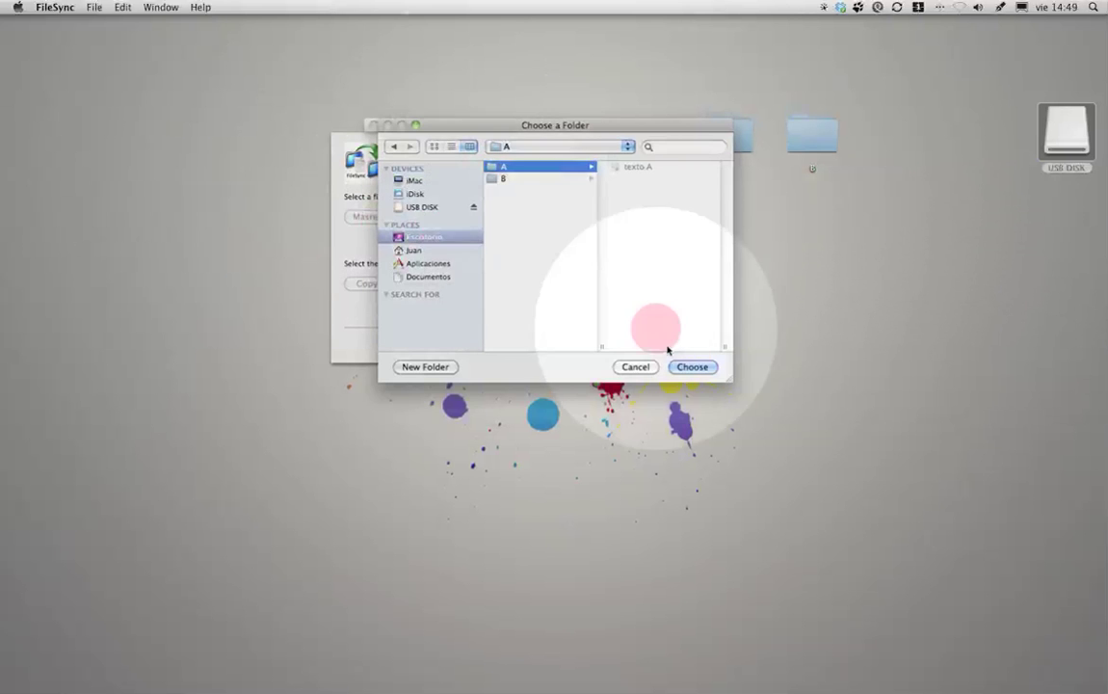
left_click(690, 366)
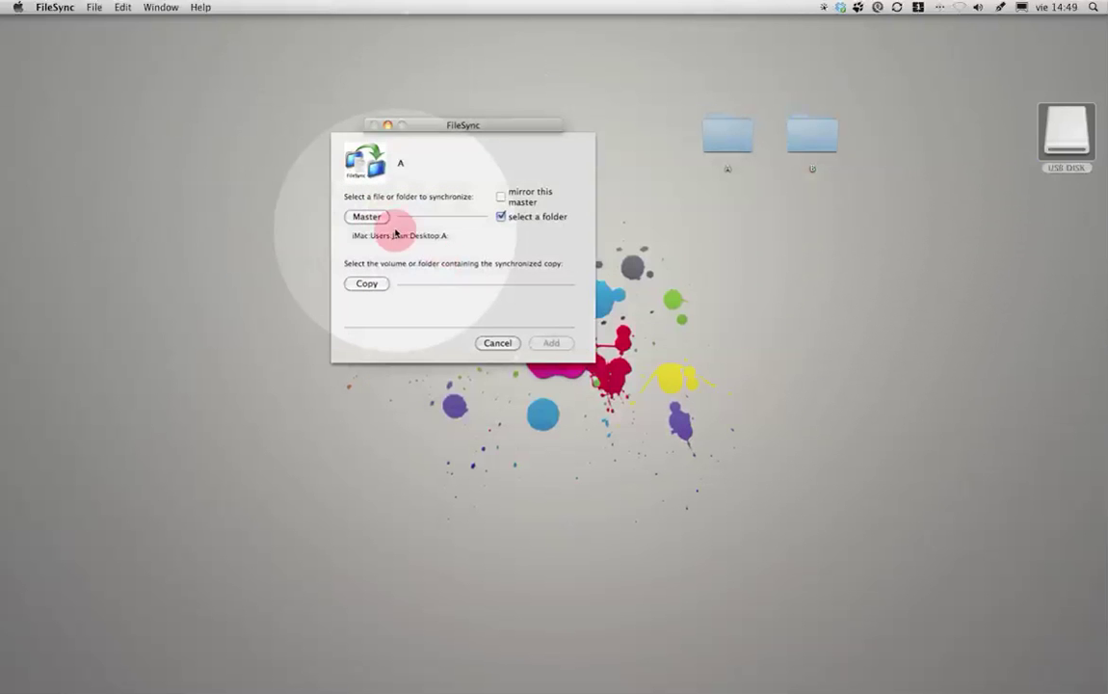
Set desktop folder B as the location of the synchronized copy and add the item to the sync list.
left_click(373, 284)
left_click(502, 178)
left_click(645, 292)
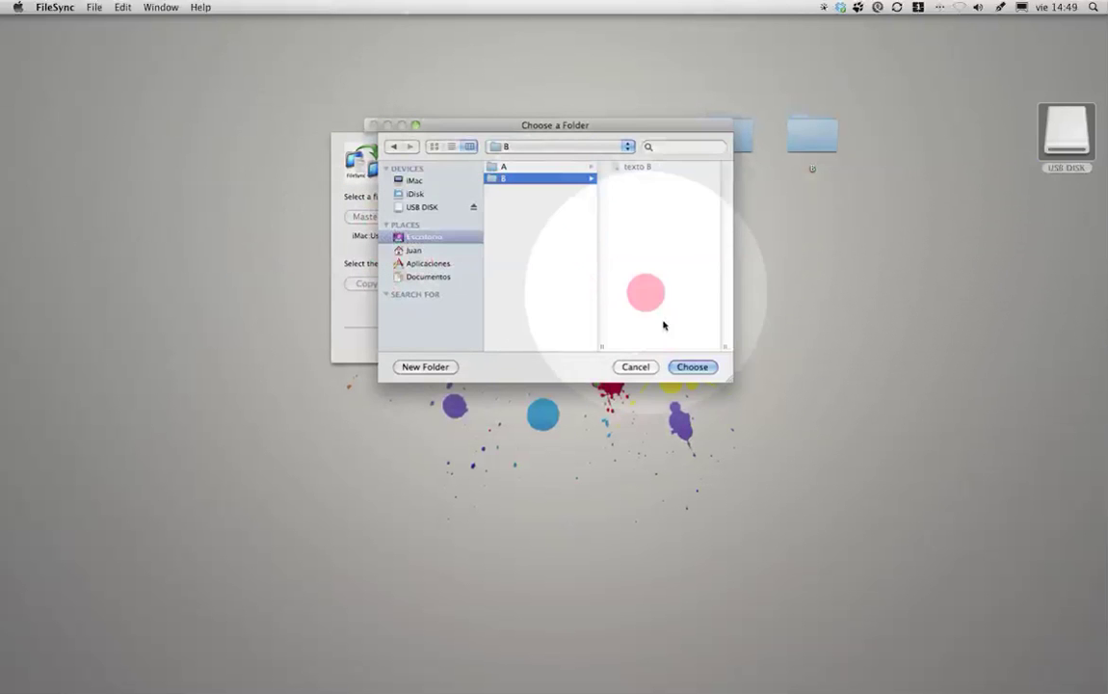
left_click(681, 367)
left_click(549, 344)
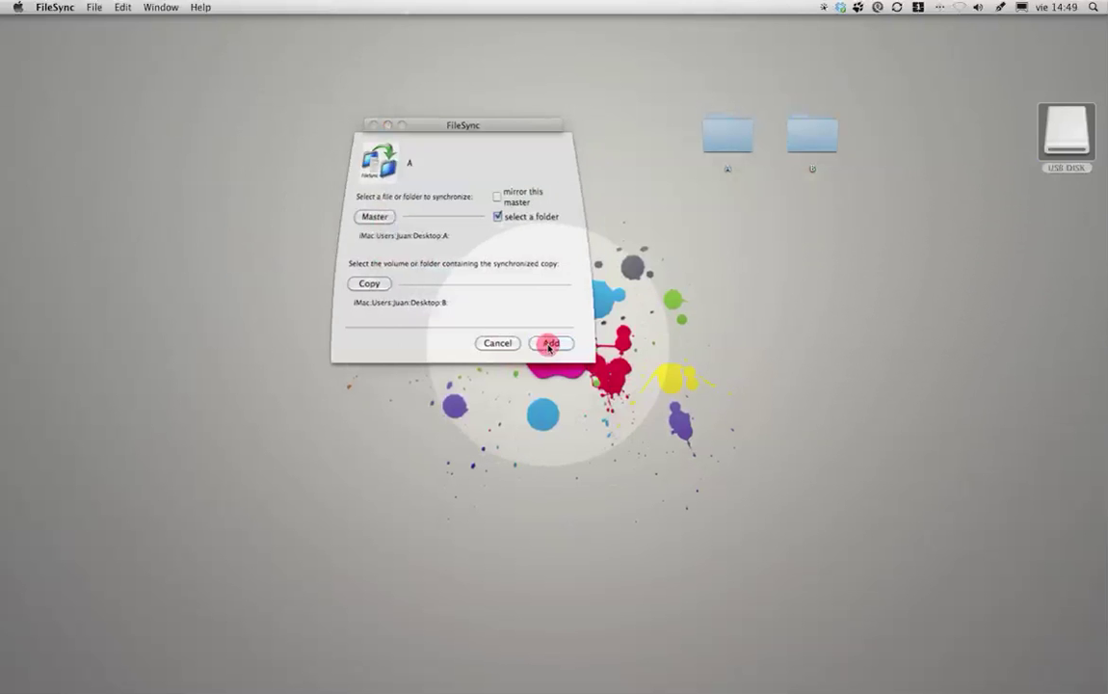
Enable item A in the sync list, run the synchronization and dismiss its report.
left_click(386, 209)
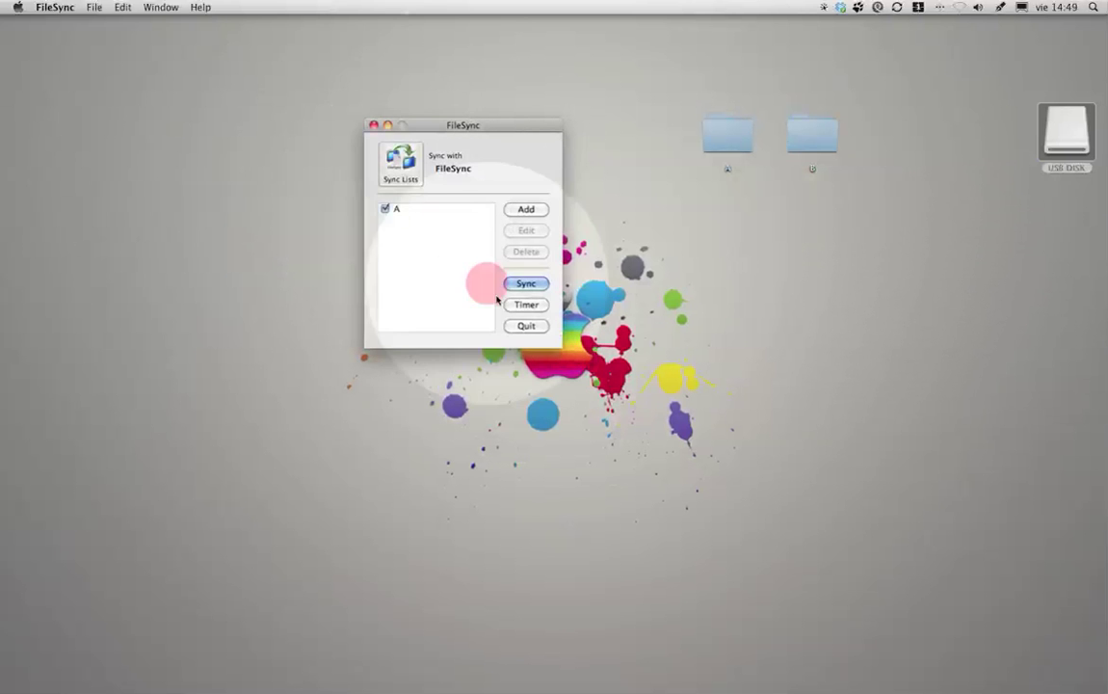
left_click(526, 284)
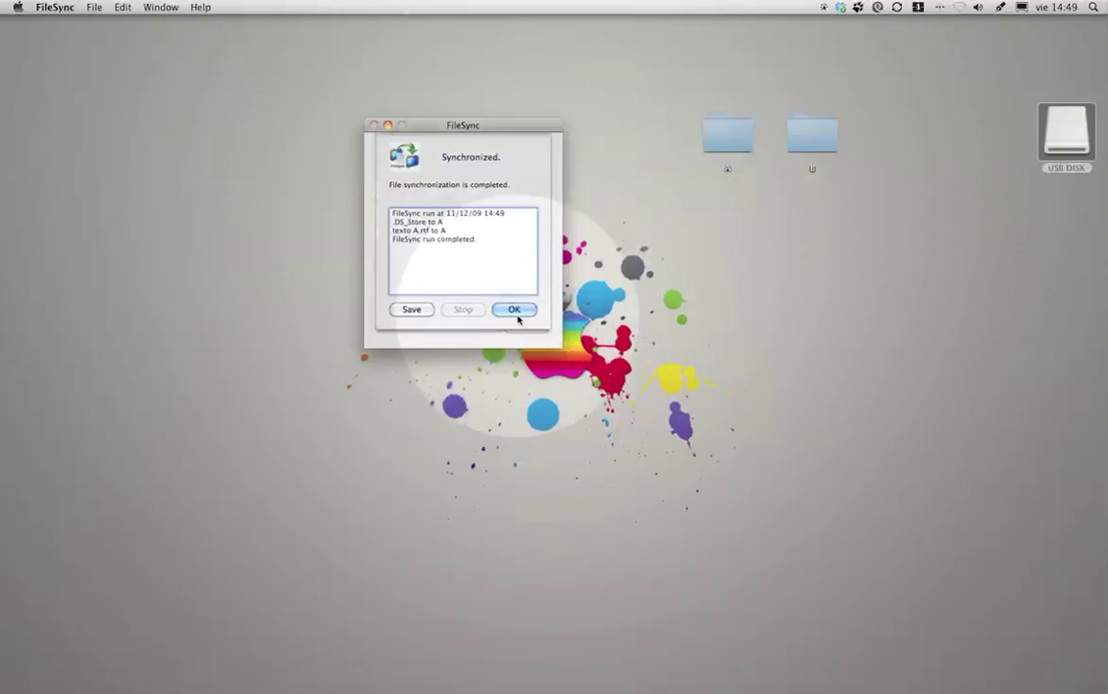
left_click(514, 309)
Check the contents of folder A, folder B and the A subfolder inside B, and close the Finder windows.
double_click(735, 140)
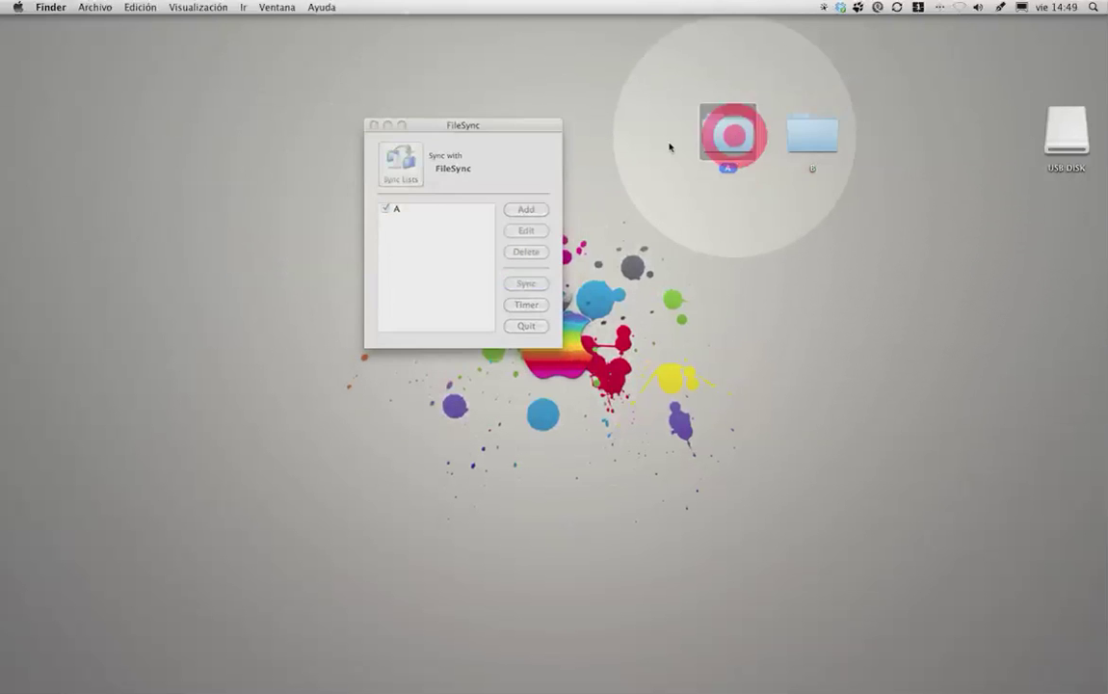
left_click(321, 206)
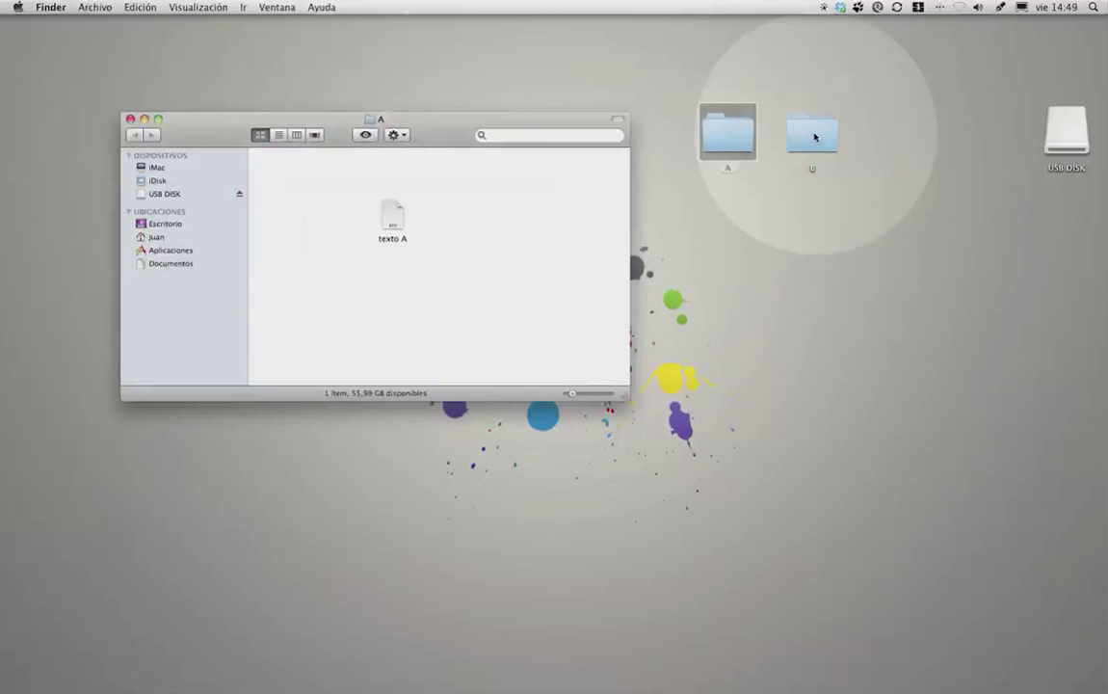
double_click(814, 136)
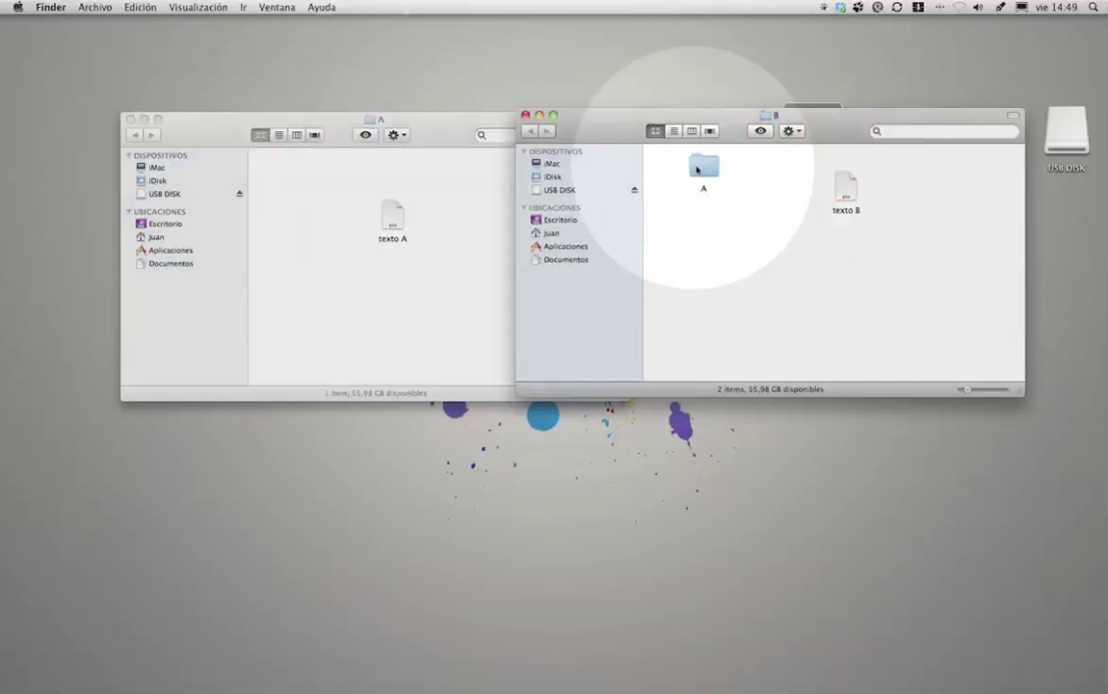
double_click(709, 170)
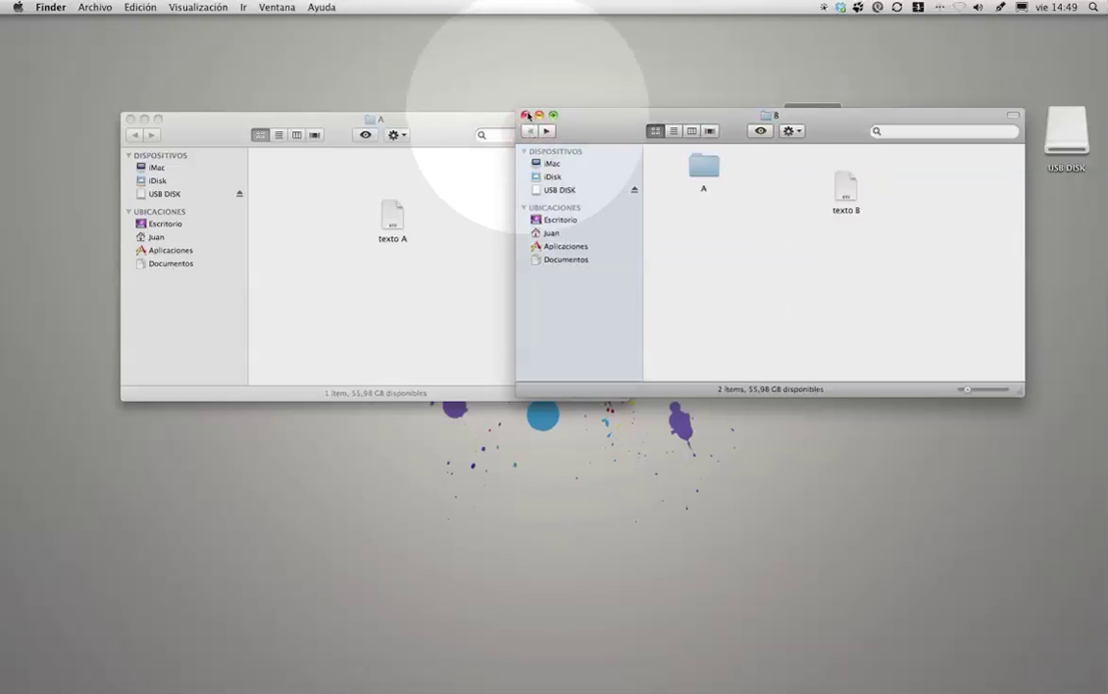
left_click(525, 114)
left_click(130, 119)
left_click(376, 198)
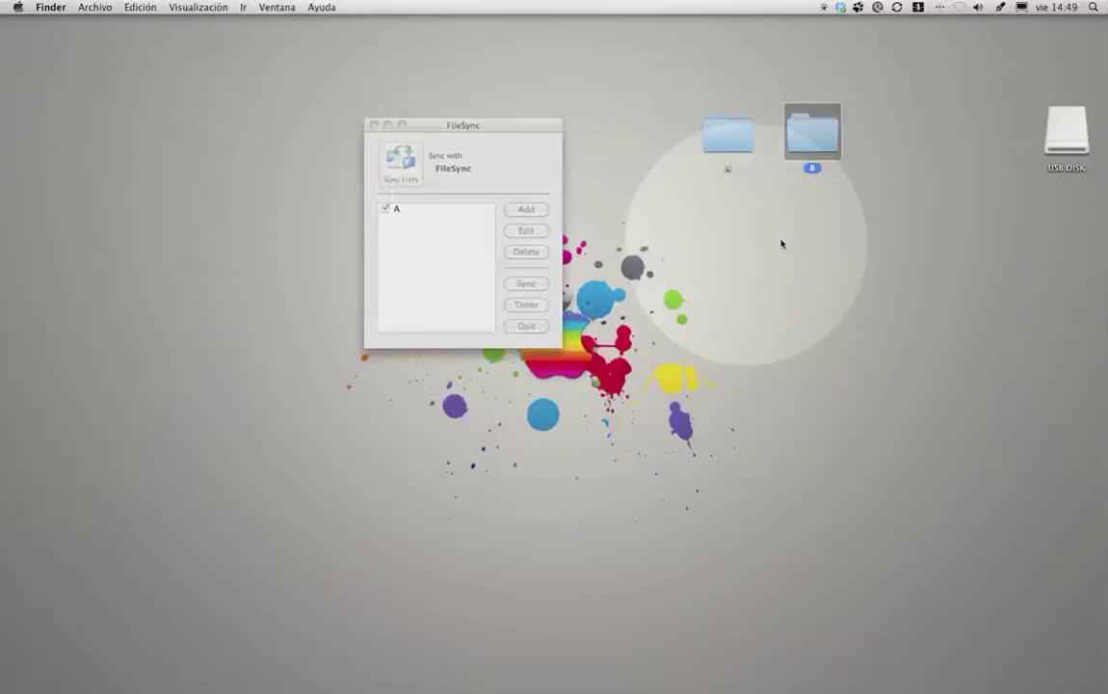
Open USB DISK, reposition its folder C, and move the window clear of desktop folders A and B.
double_click(1066, 140)
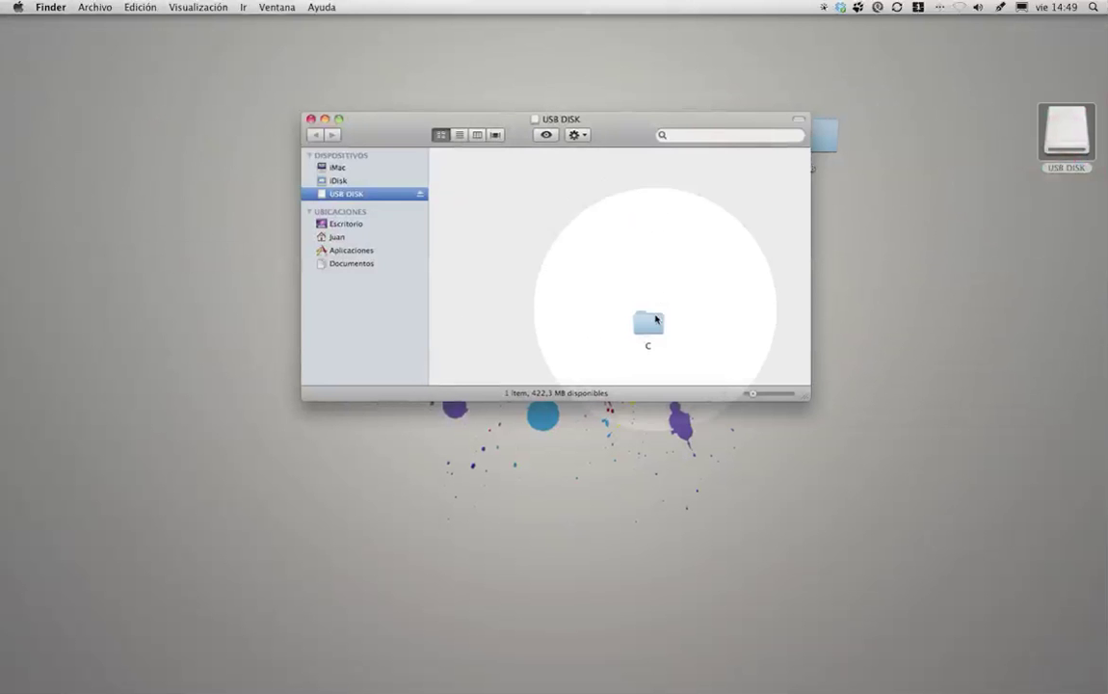
left_click_drag(656, 324, 515, 210)
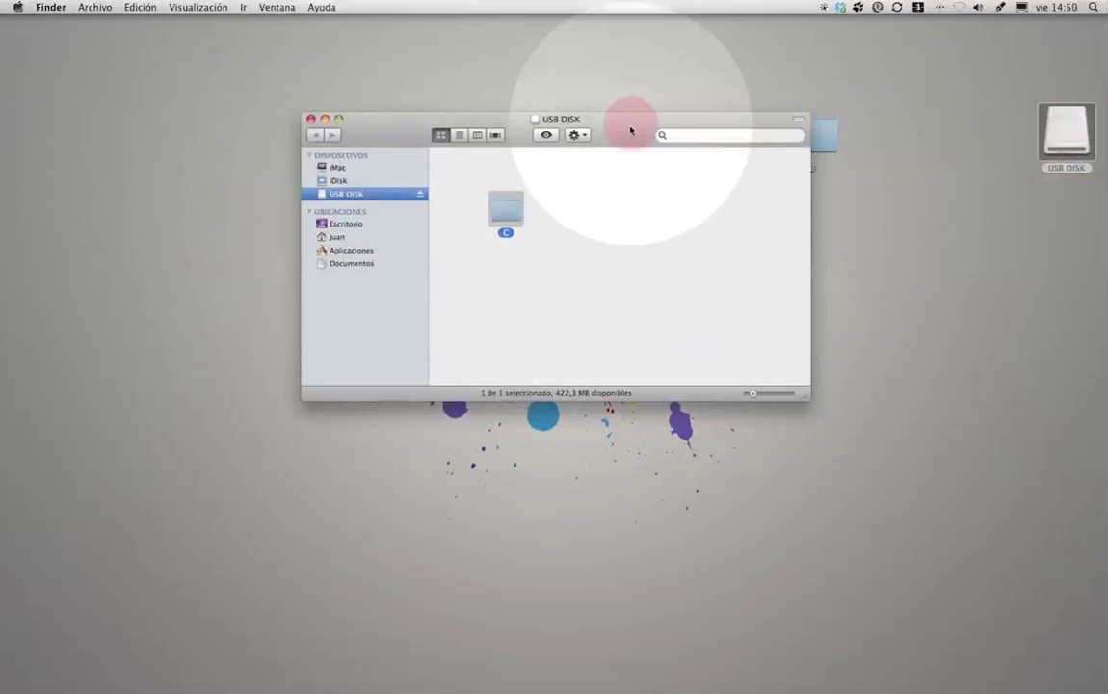
left_click_drag(622, 132, 820, 219)
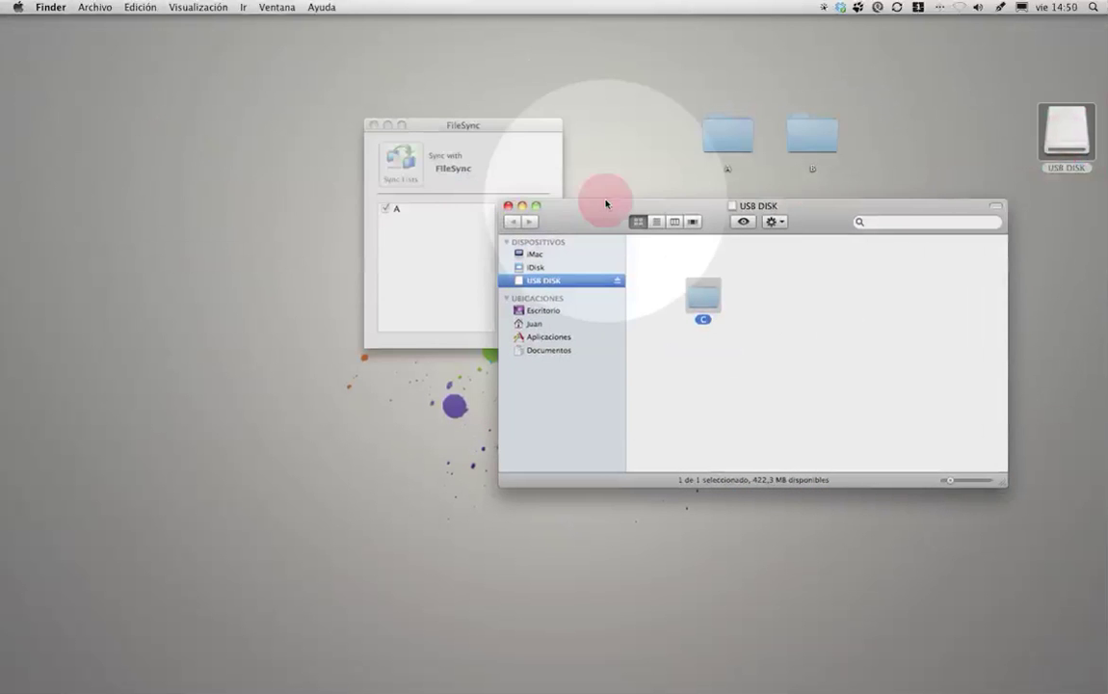
In FileSync, change item A's synchronized copy location to folder C on USB DISK, and check folder C's current contents in Finder.
left_click_drag(517, 153, 435, 135)
left_click(339, 273)
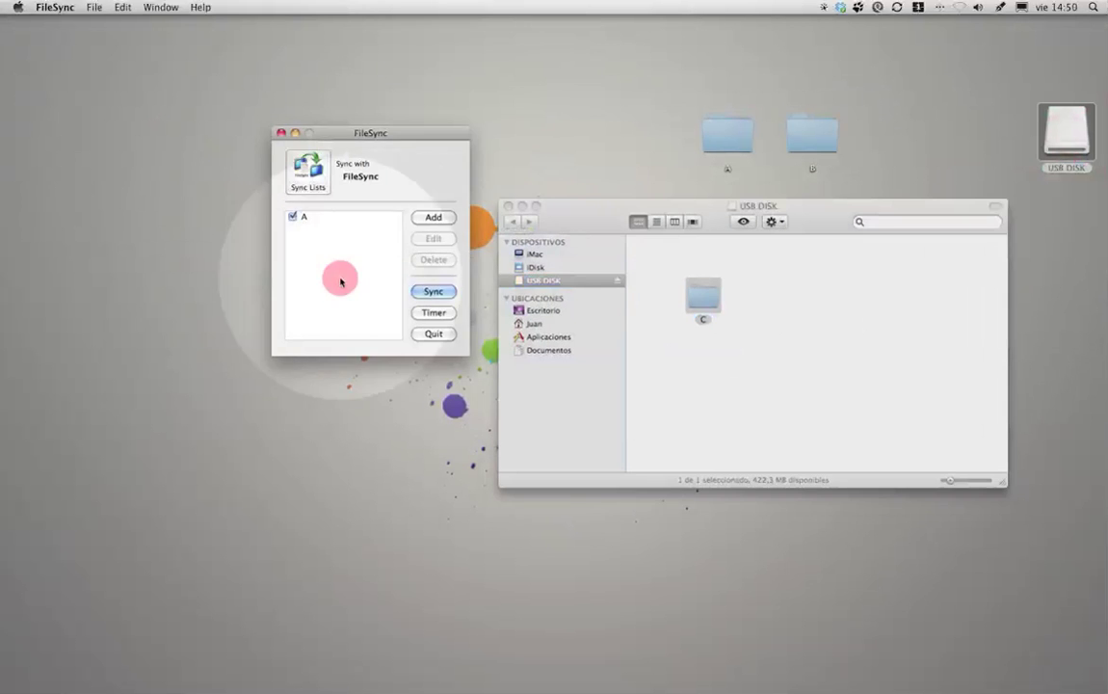
left_click(313, 218)
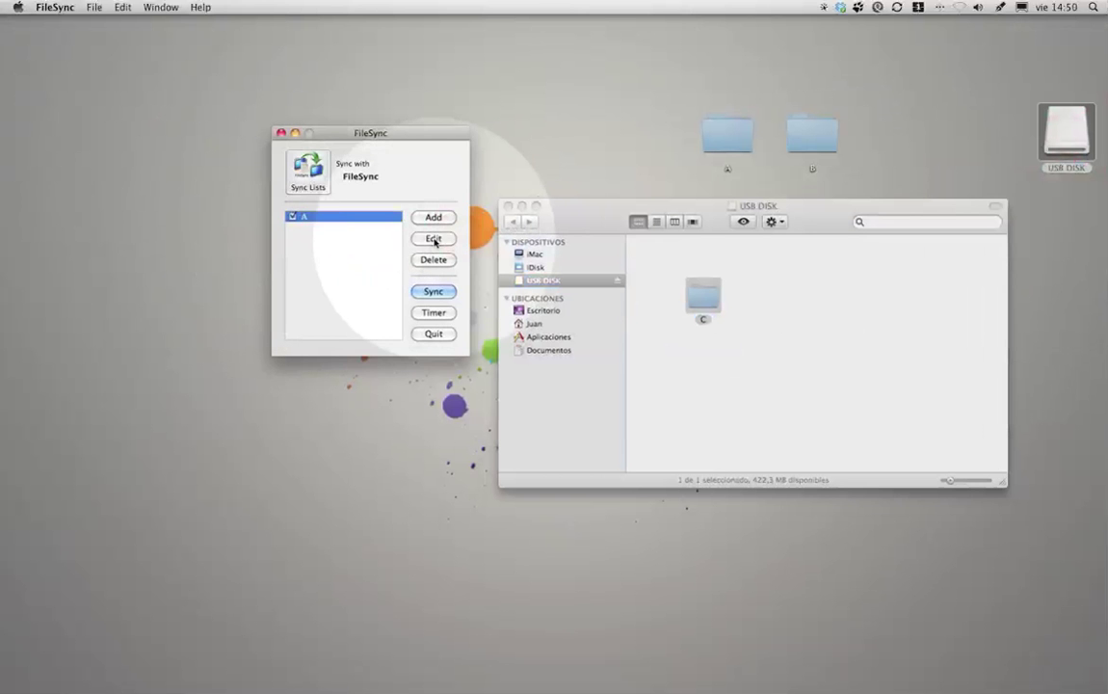
left_click(434, 239)
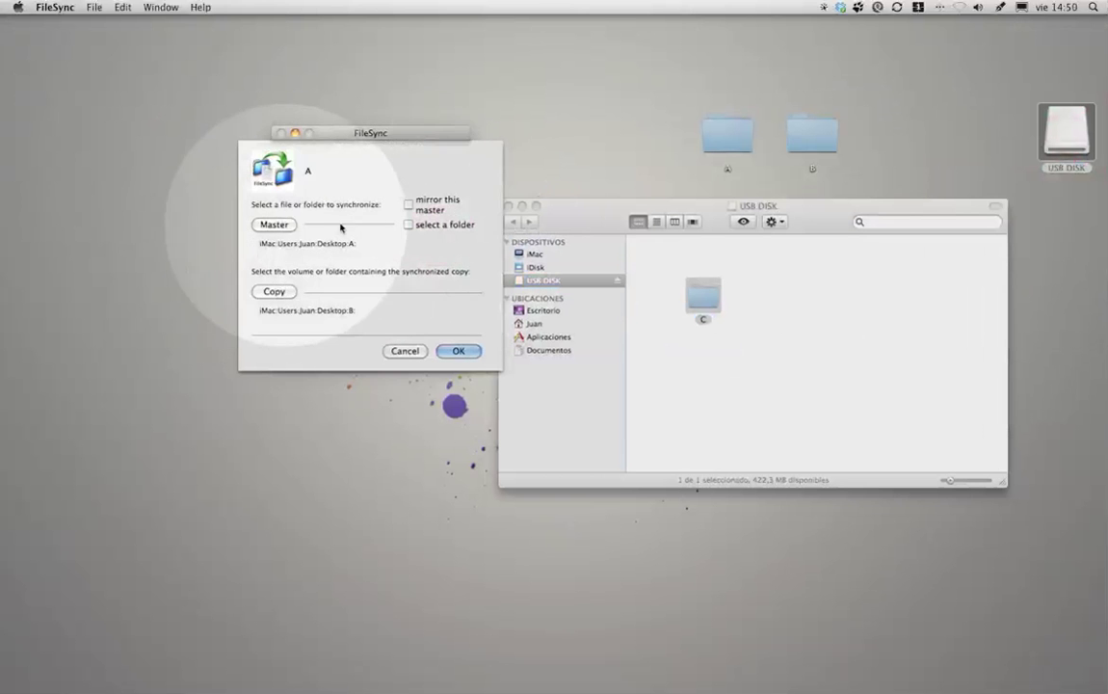
left_click(274, 291)
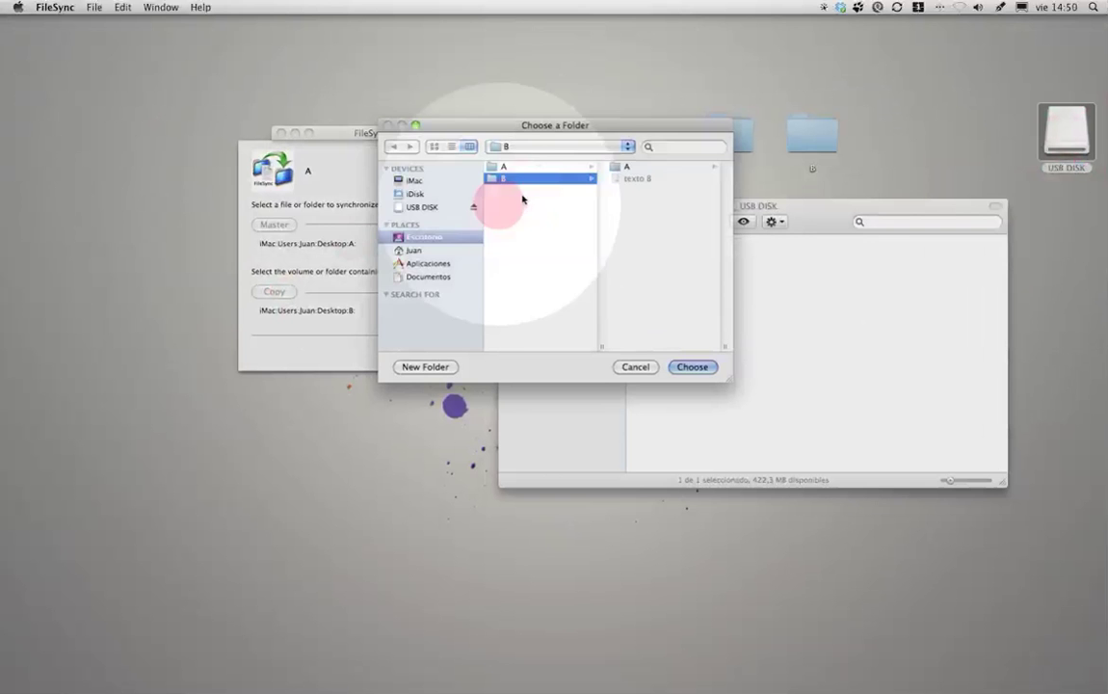
left_click(426, 208)
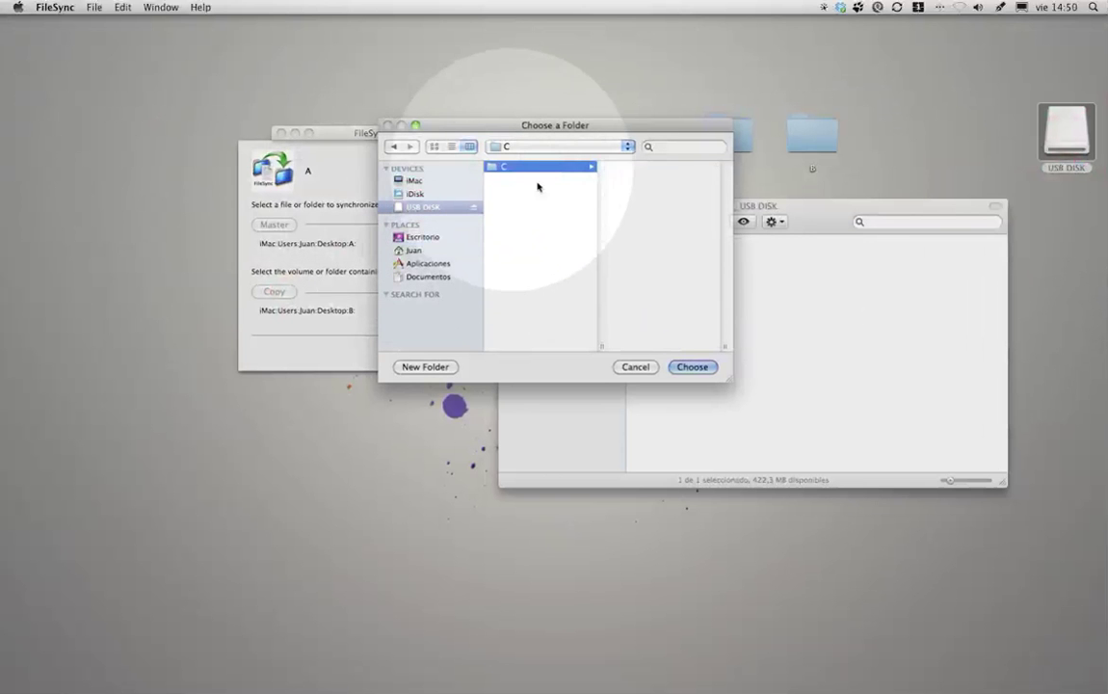
left_click(692, 366)
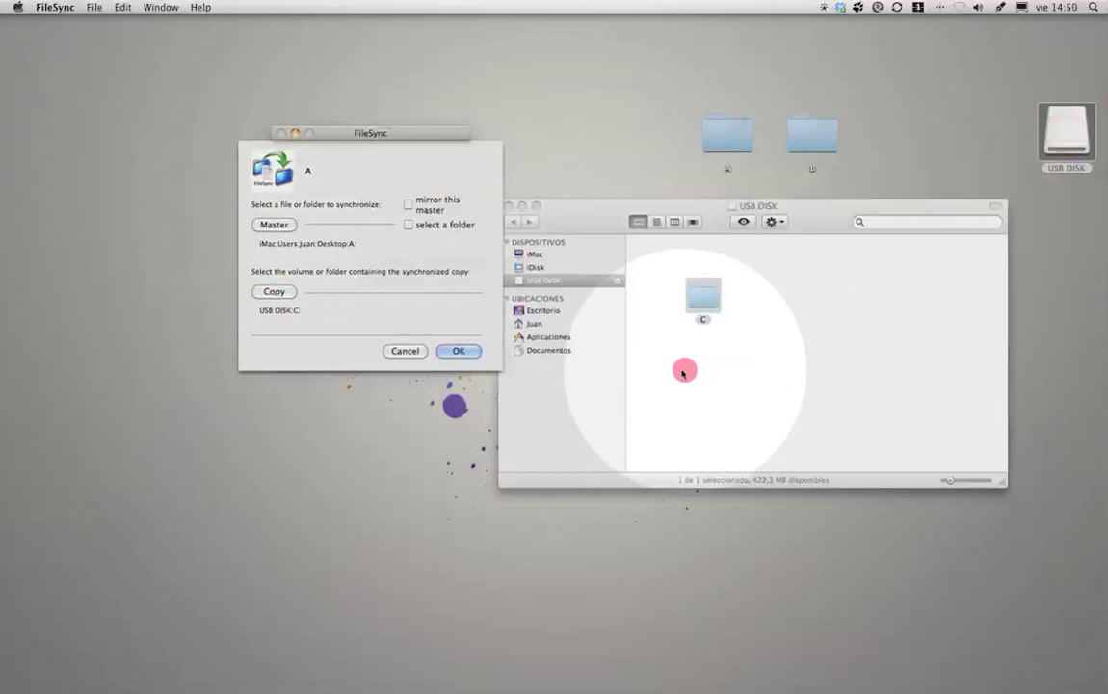
double_click(703, 297)
left_click(516, 222)
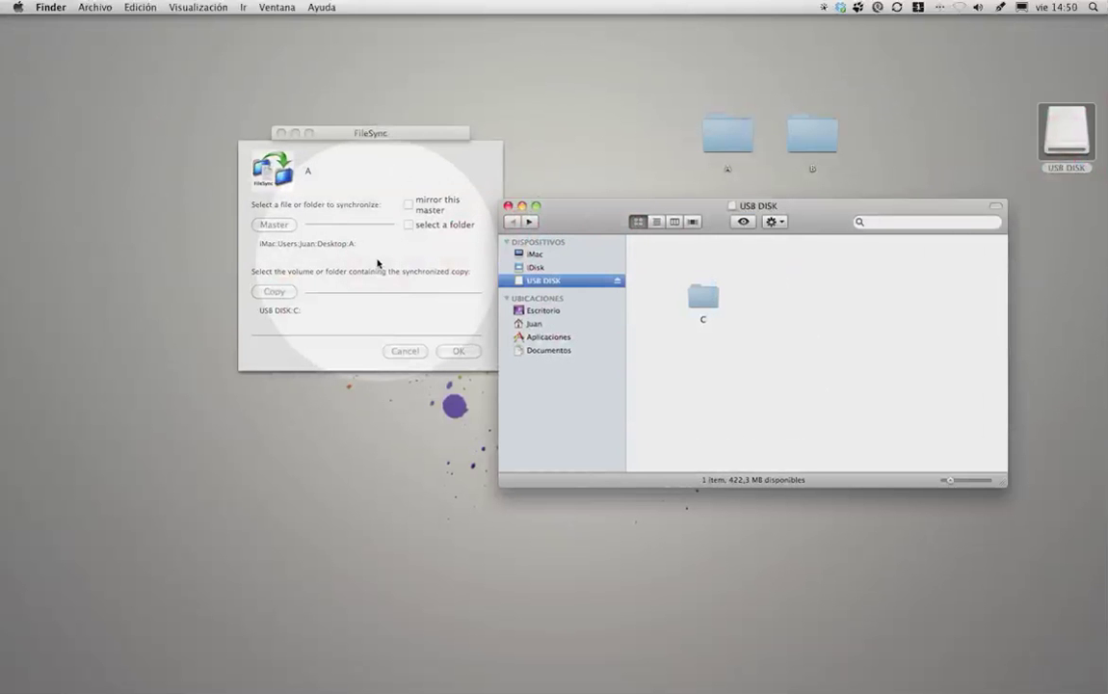
Confirm the edited settings of item A, run the synchronization and dismiss its report.
left_click(375, 259)
left_click(451, 351)
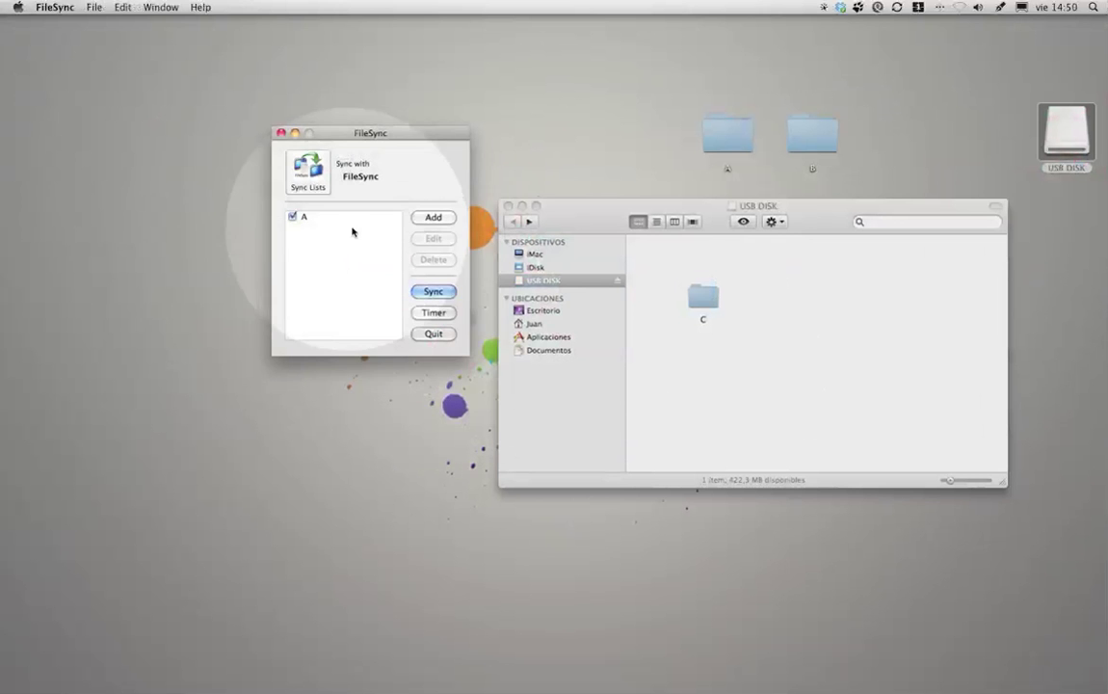
left_click(435, 292)
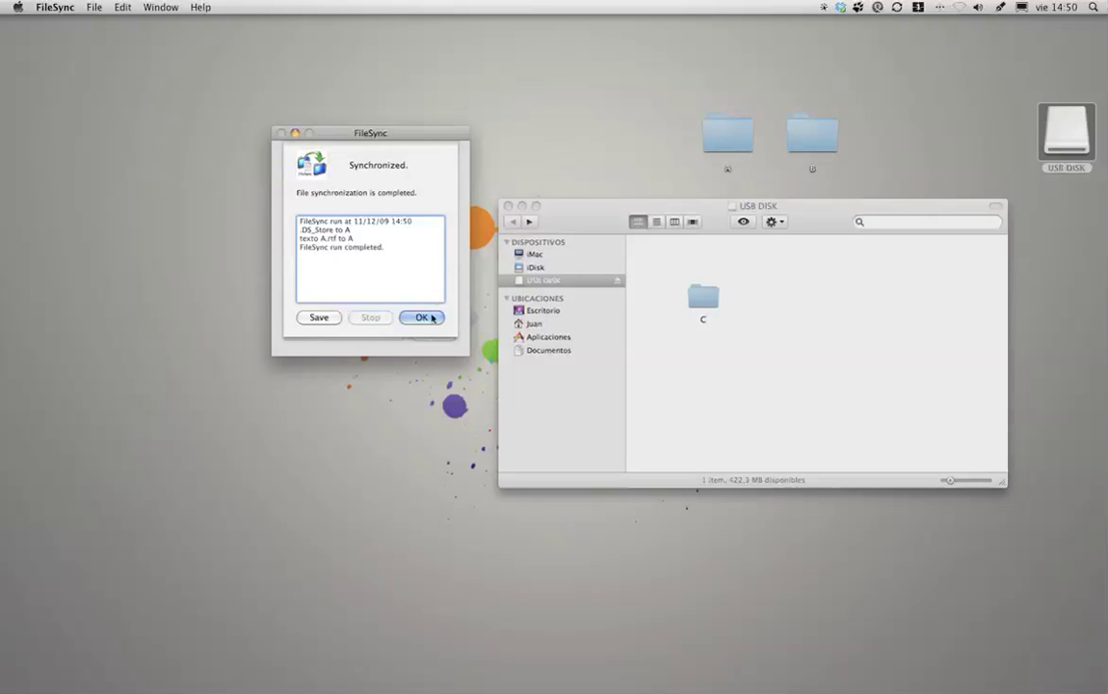
left_click(421, 317)
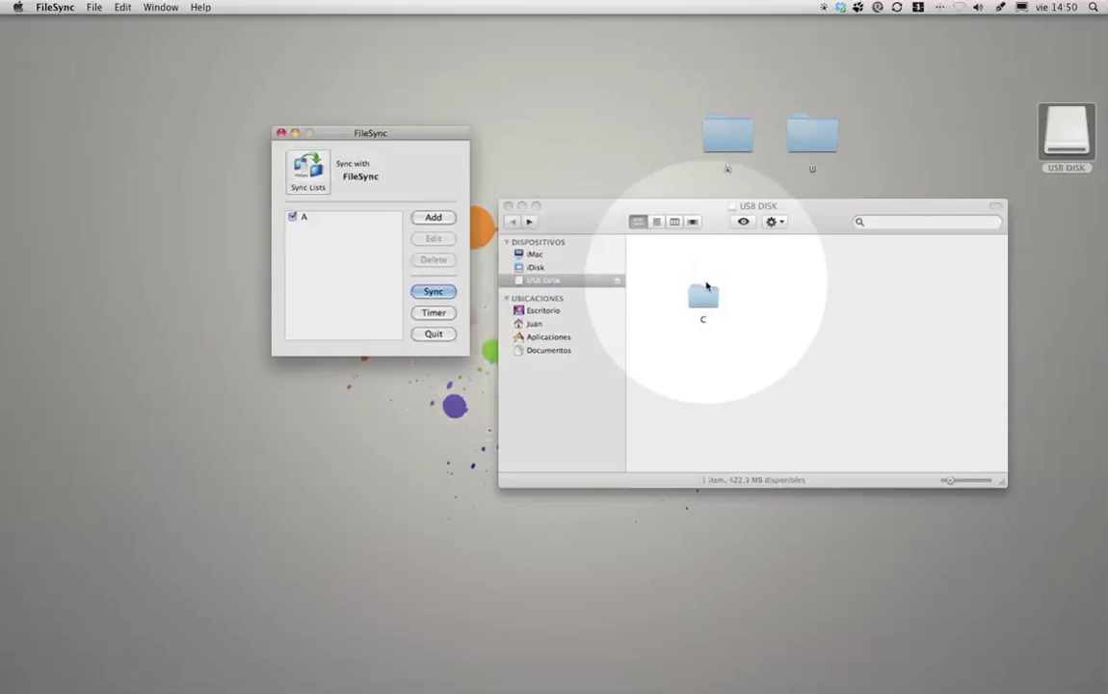
Check folder C on USB DISK and its A subfolder for synchronized files, and return to the disk's root.
left_click(526, 281)
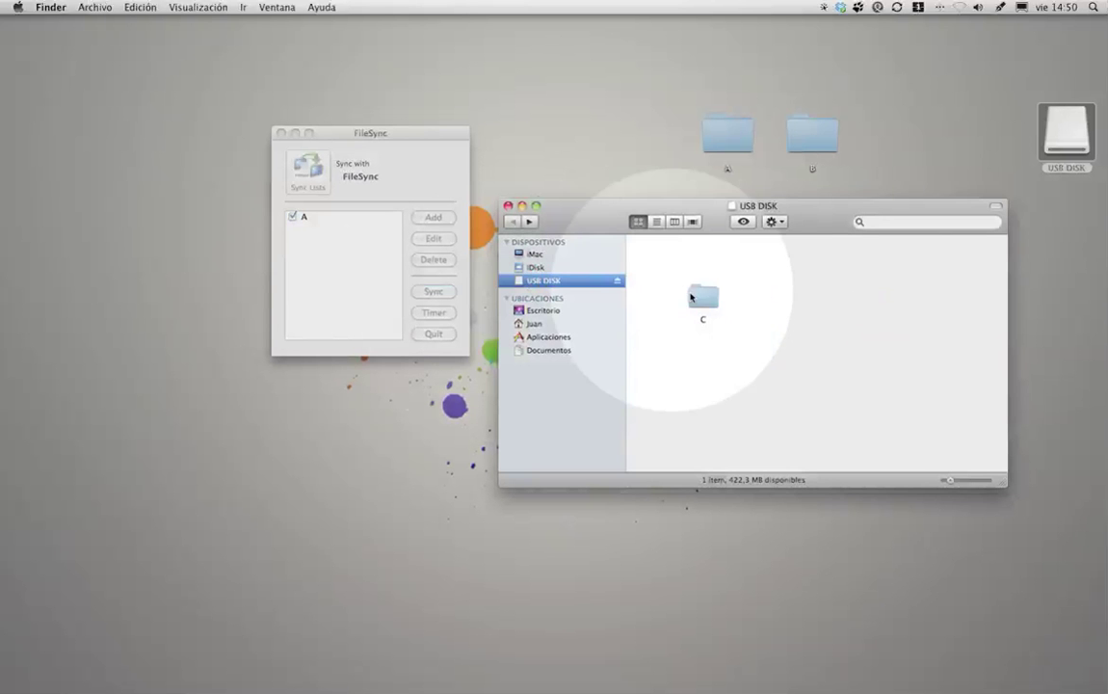
double_click(700, 295)
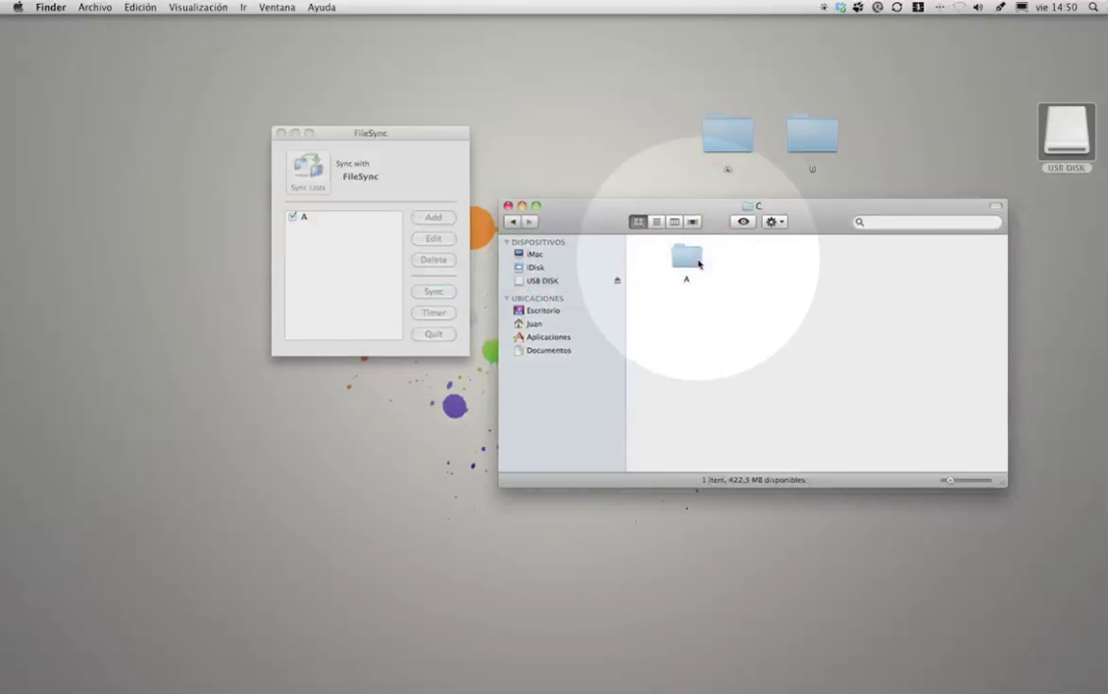
double_click(686, 258)
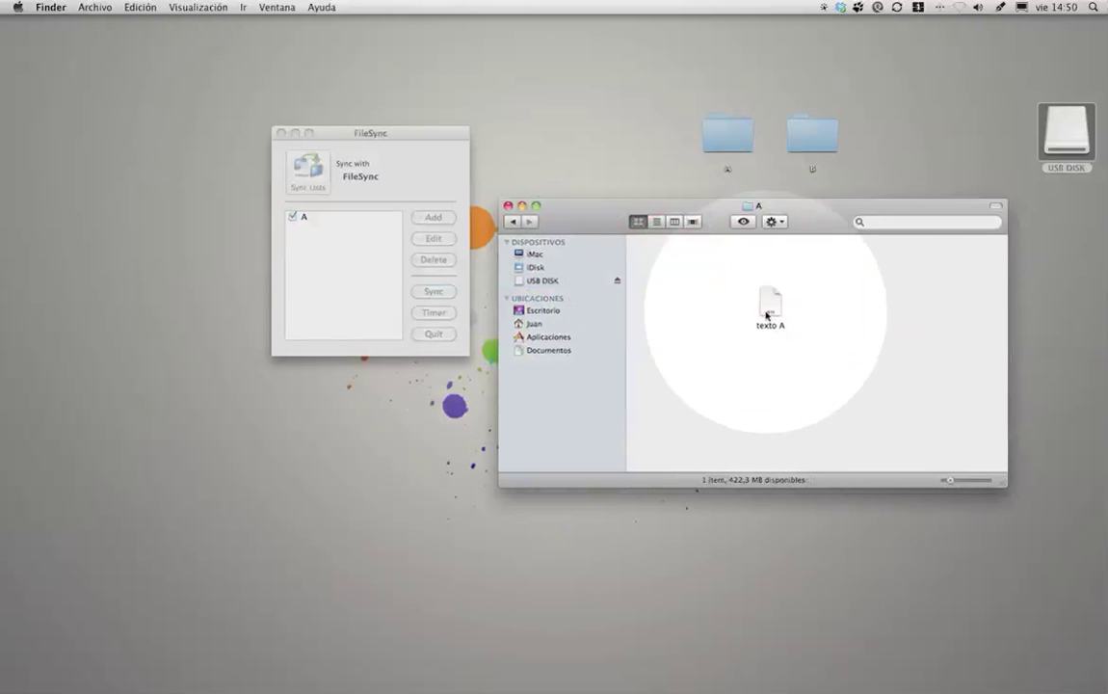
left_click(512, 222)
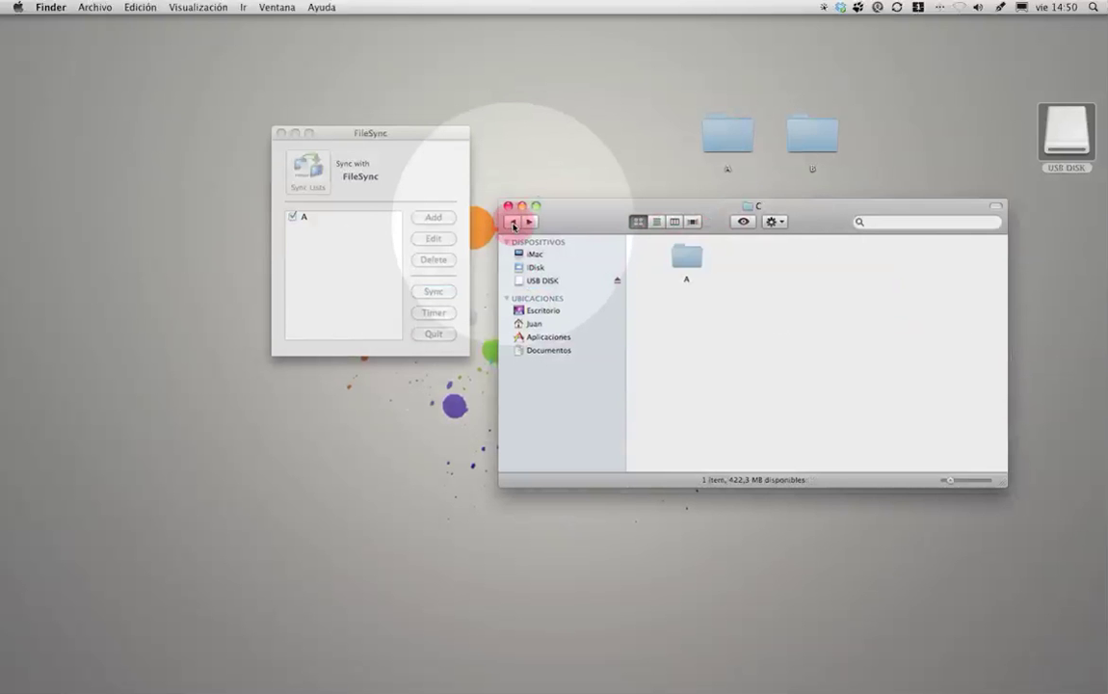
left_click(512, 222)
Move the FileSync window aside, close the USB DISK window and minimize FileSync.
left_click_drag(368, 132, 317, 132)
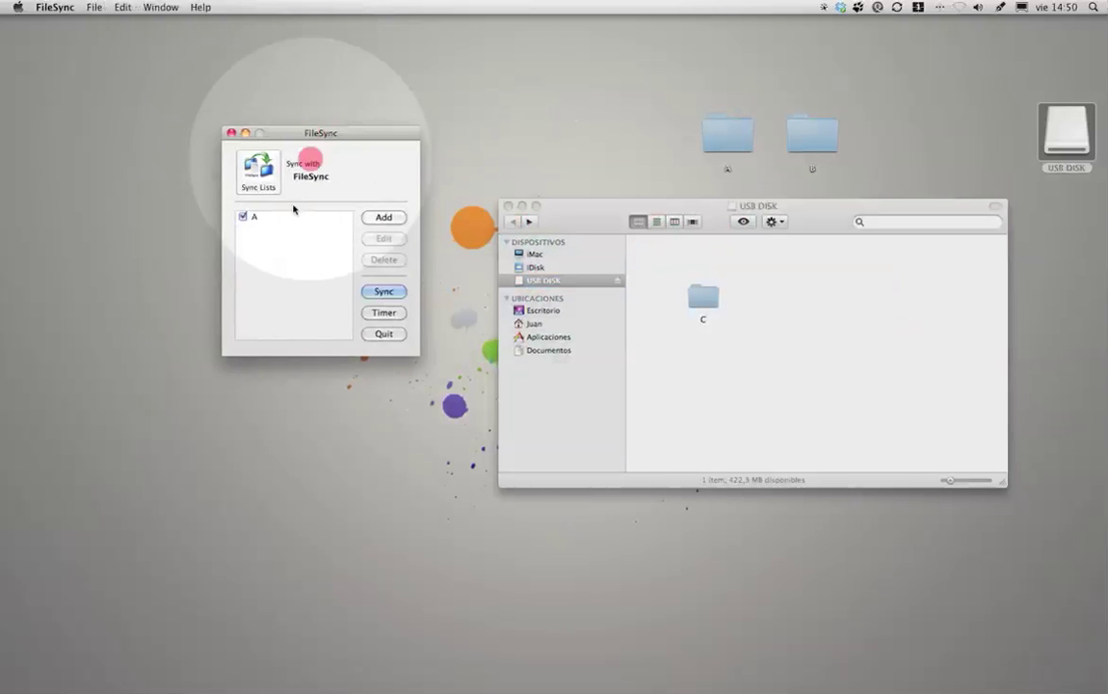
left_click(272, 240)
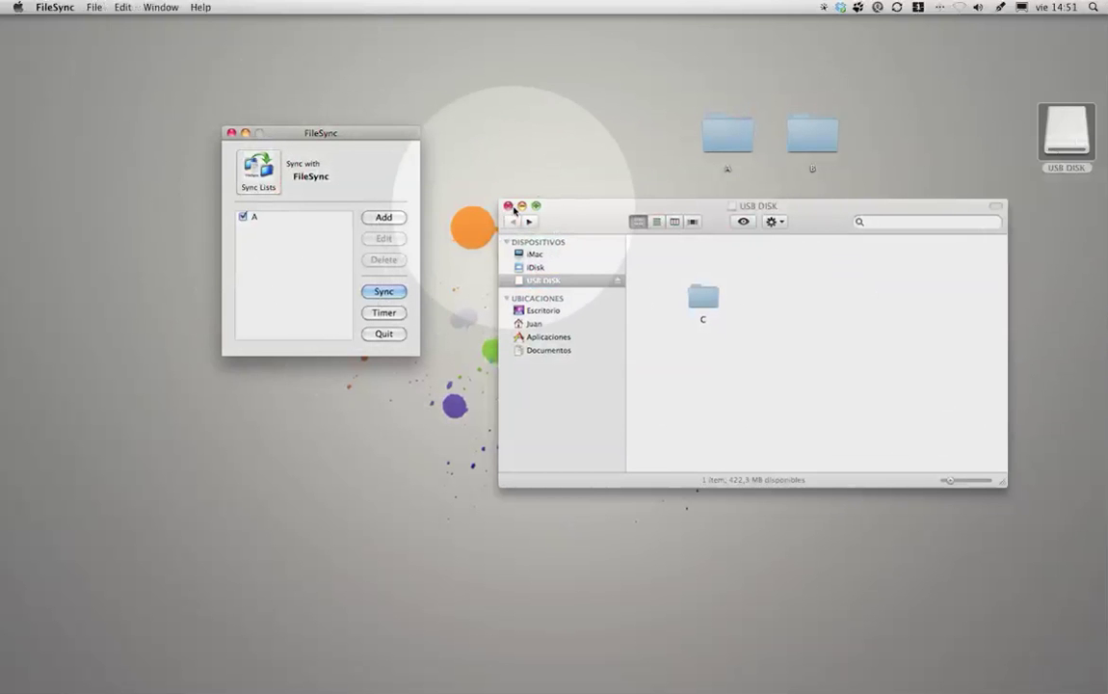
left_click(508, 206)
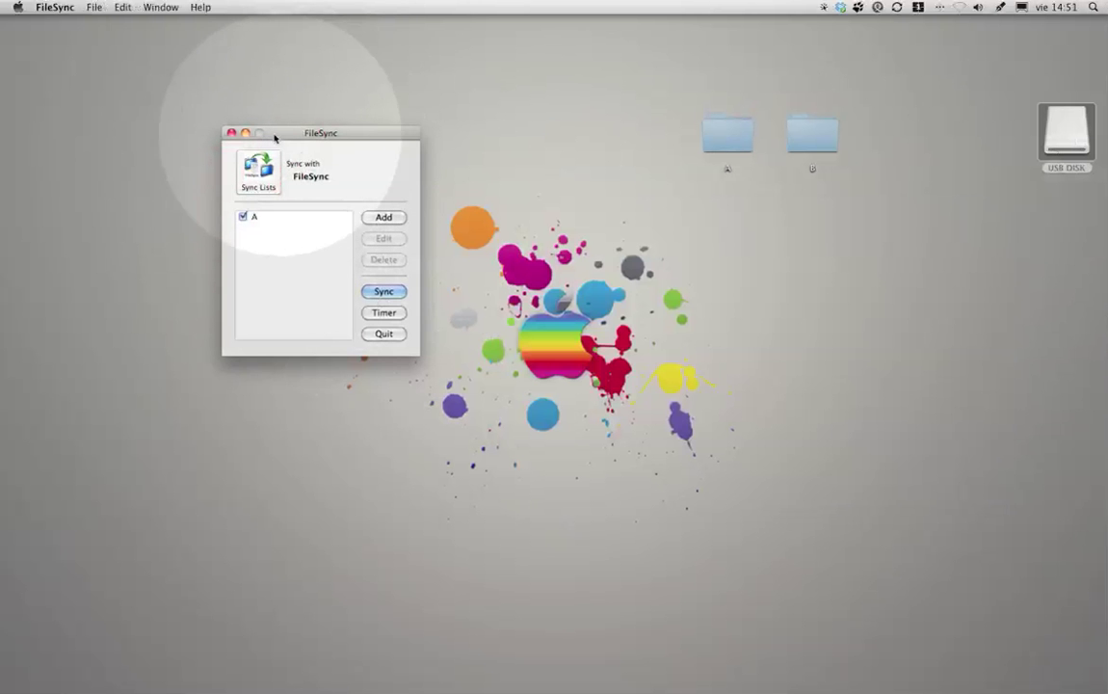
left_click(245, 133)
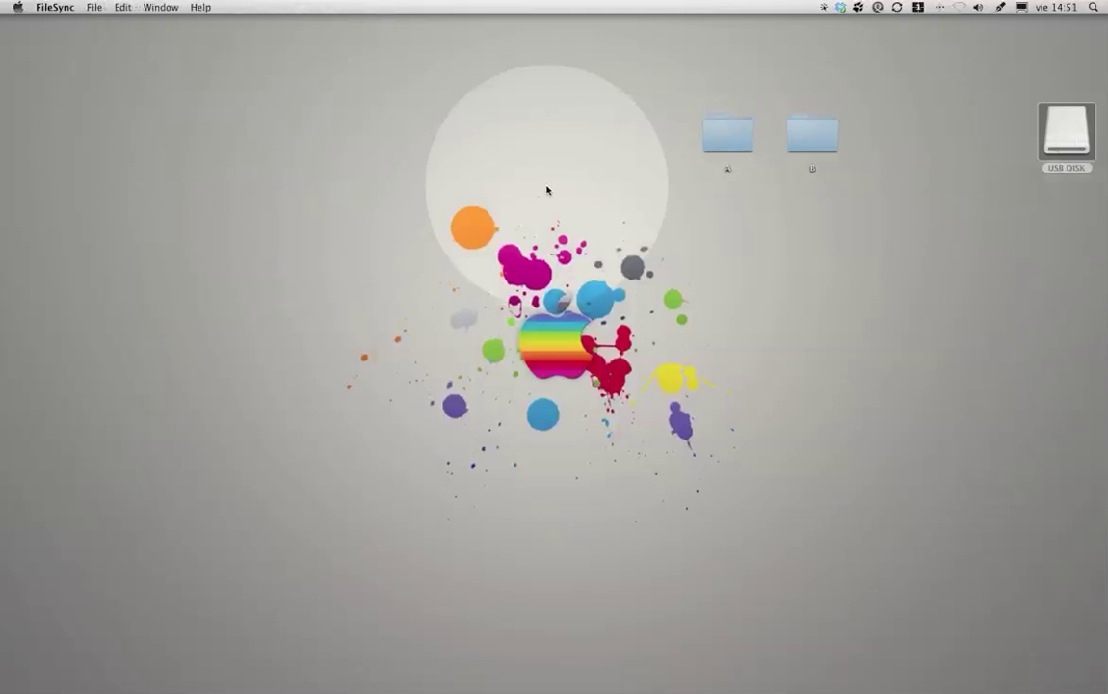
Switch to Firefox, view the files stored in the Dropbox web account, and minimize the browser.
mouse_move(626, 686)
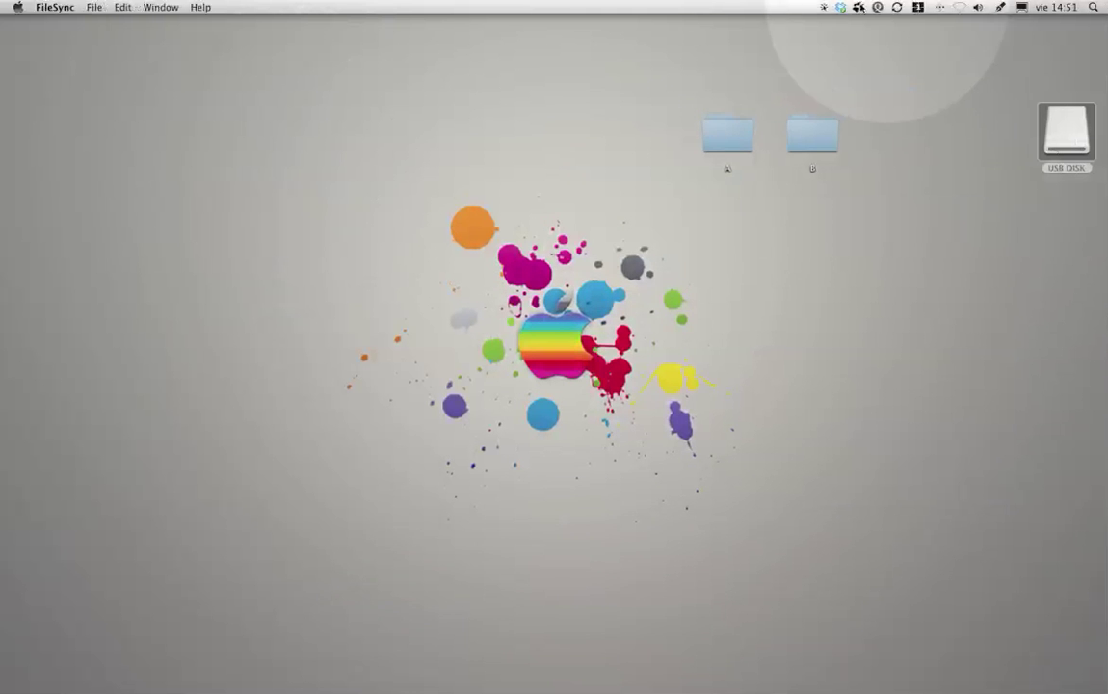
mouse_move(531, 674)
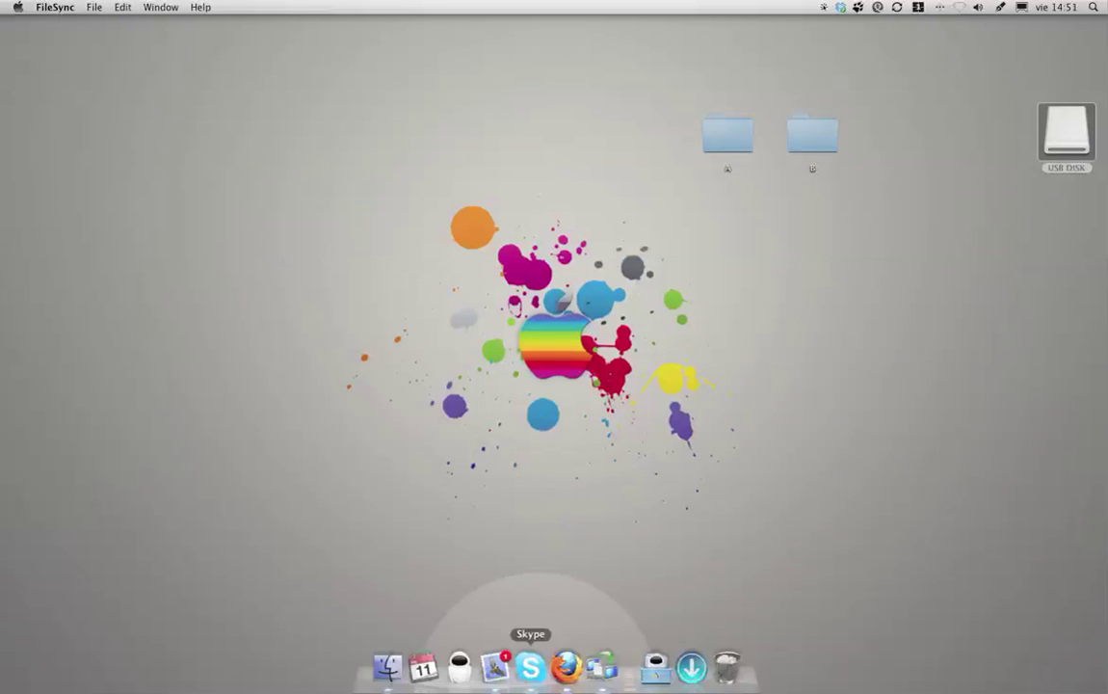
left_click(567, 667)
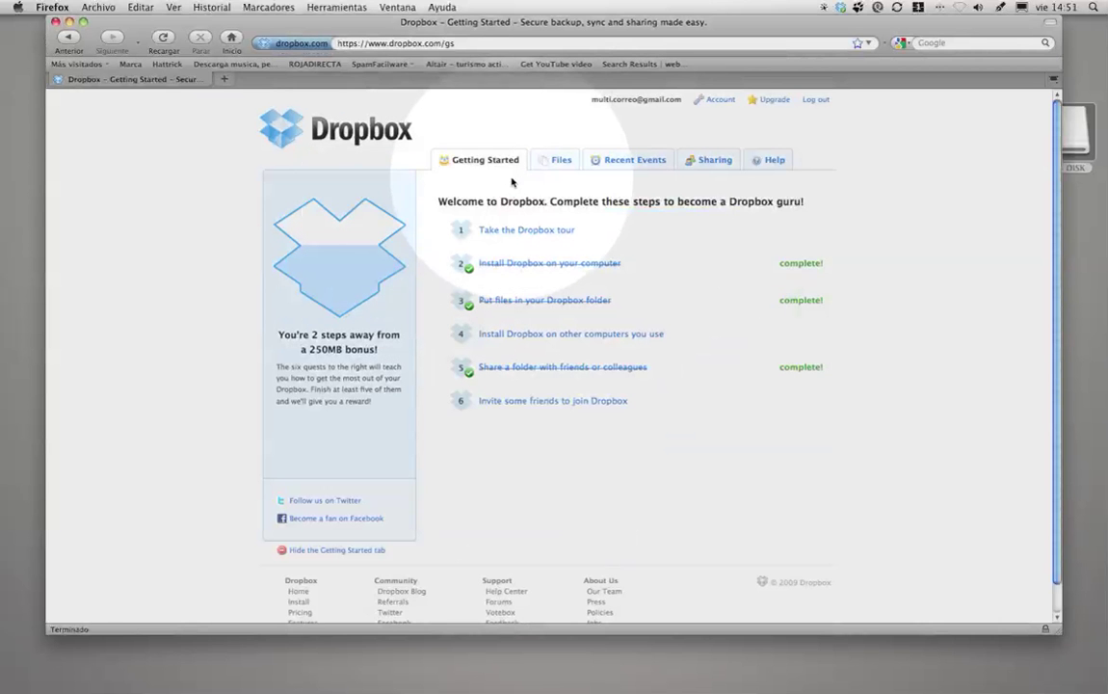
left_click(546, 161)
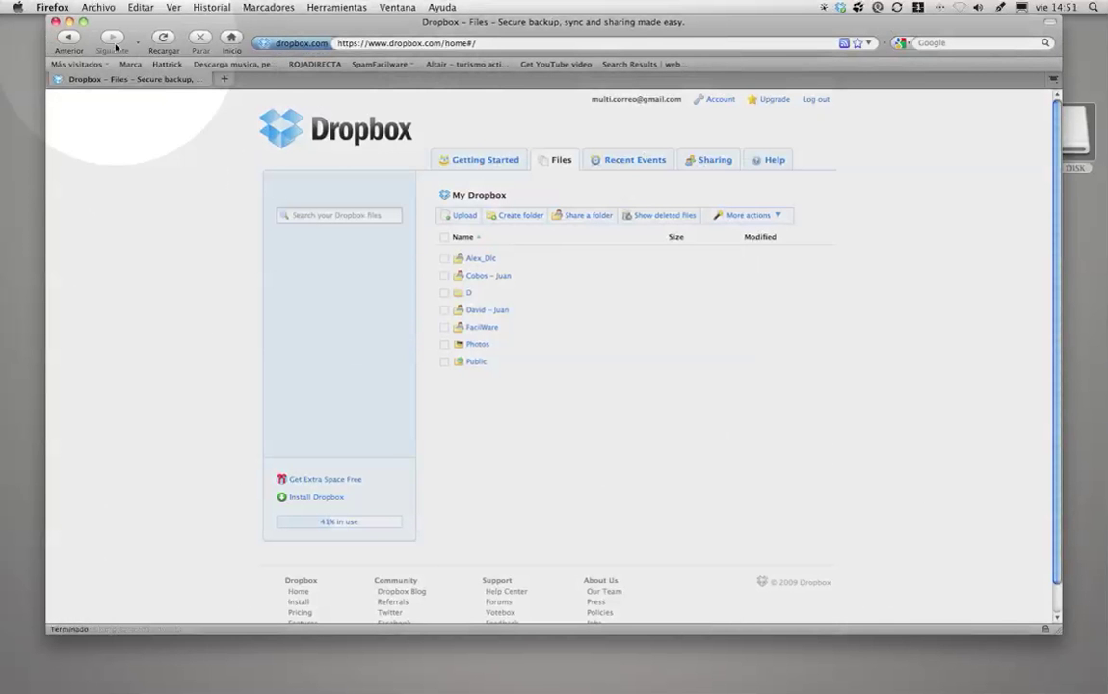
left_click(68, 21)
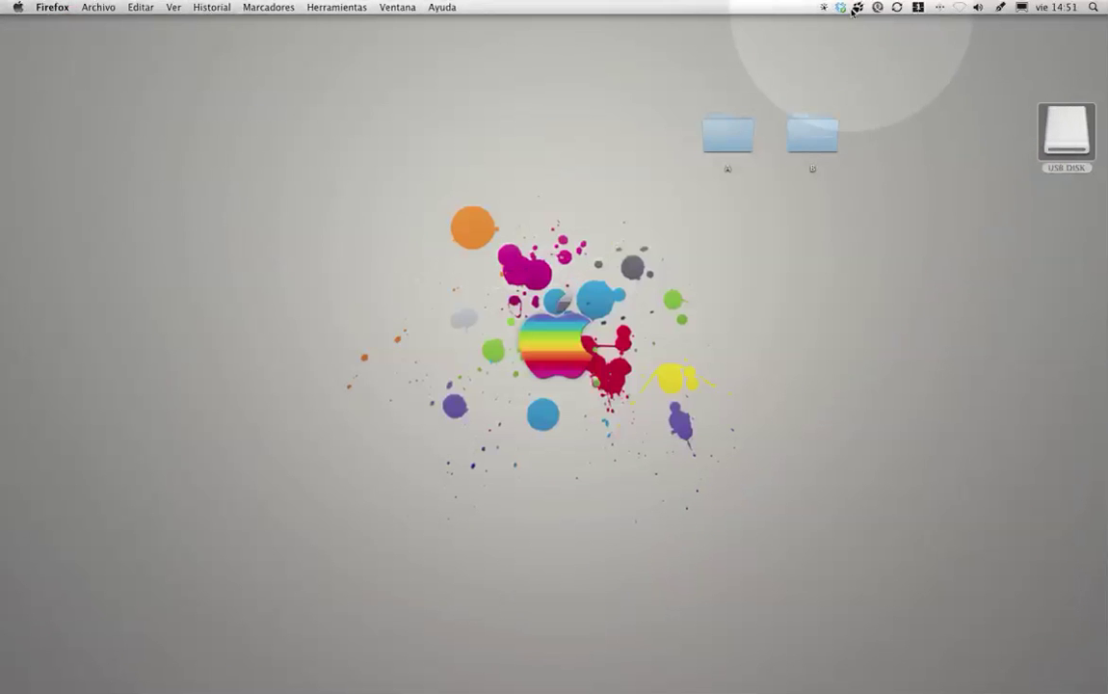
Open the local Dropbox folder in Finder and move its window higher on the desktop.
left_click(841, 8)
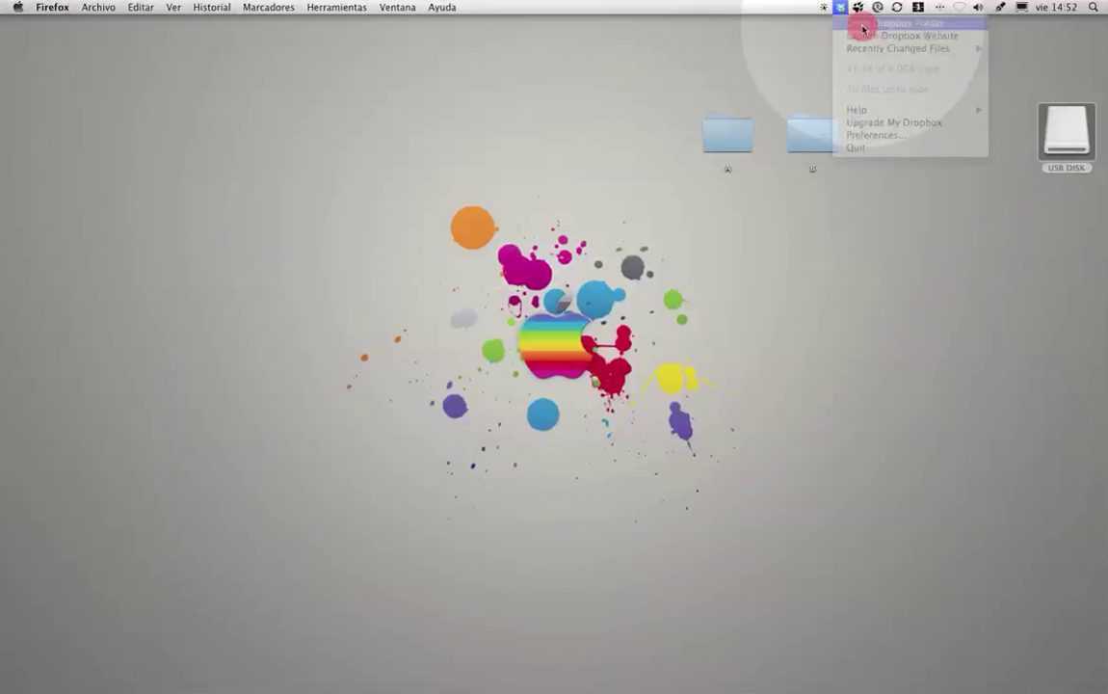
left_click(861, 23)
left_click_drag(590, 183, 474, 140)
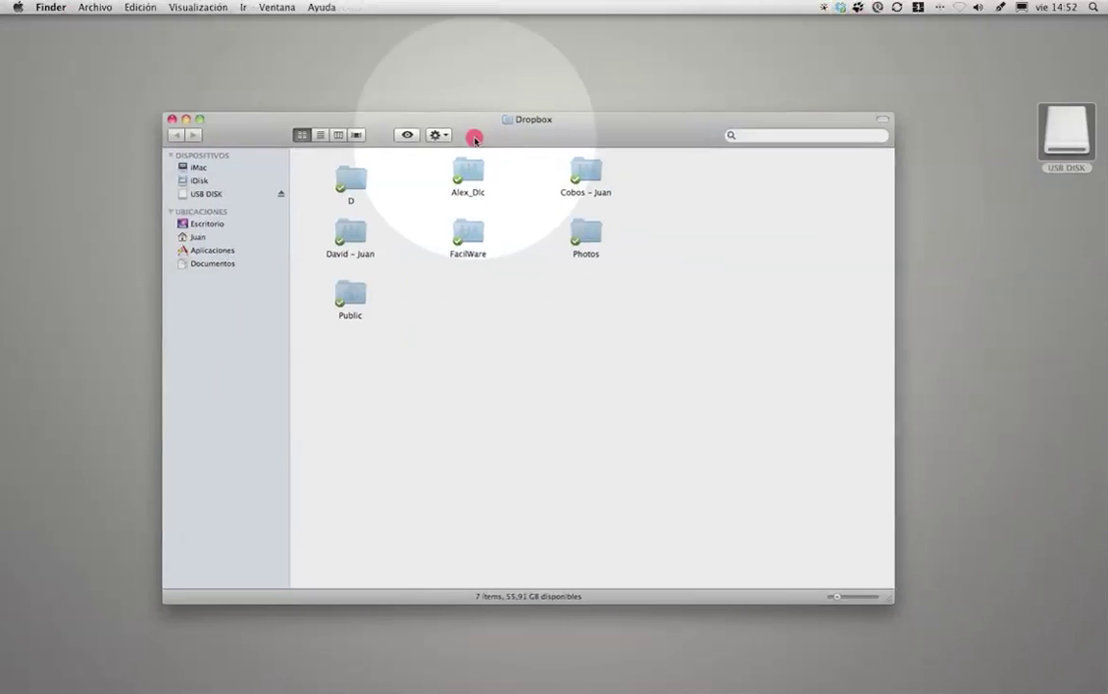
Reach the Dropbox folder through the home folder, look inside its folder D, and return to Dropbox.
left_click(212, 236)
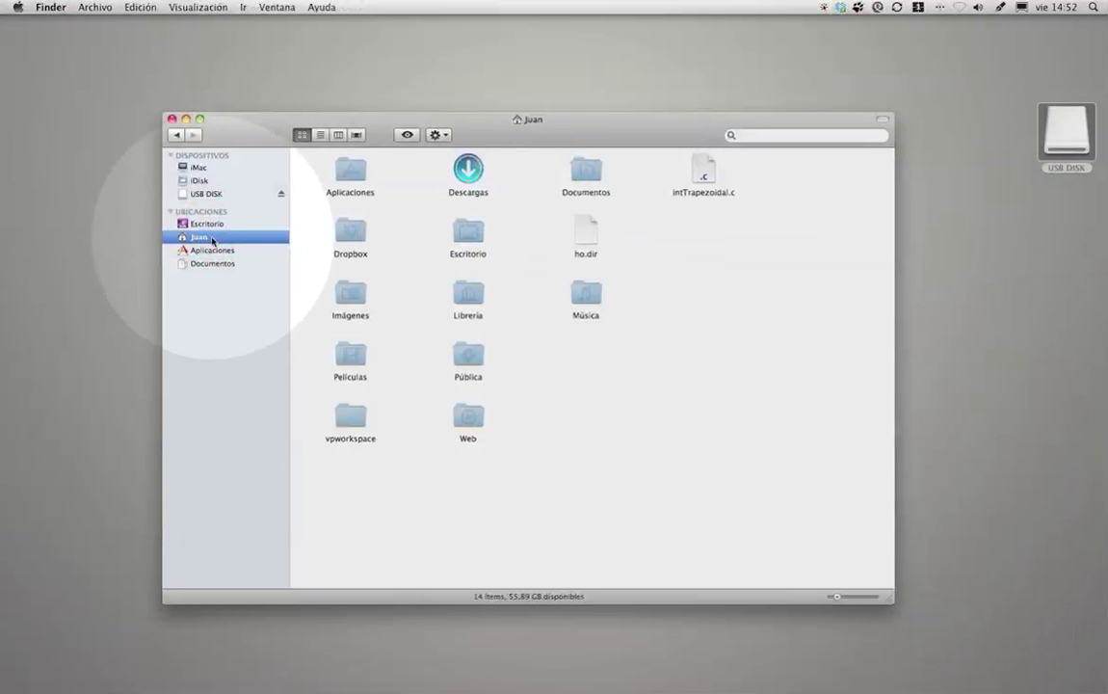
left_click(352, 231)
double_click(352, 231)
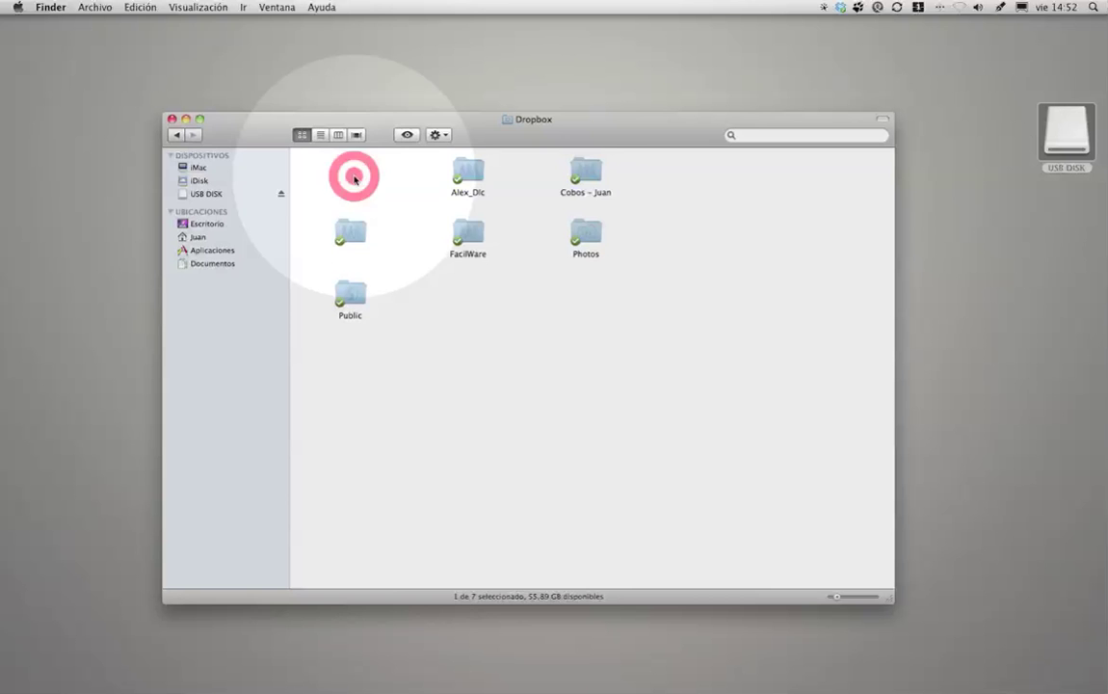
double_click(353, 178)
left_click(178, 136)
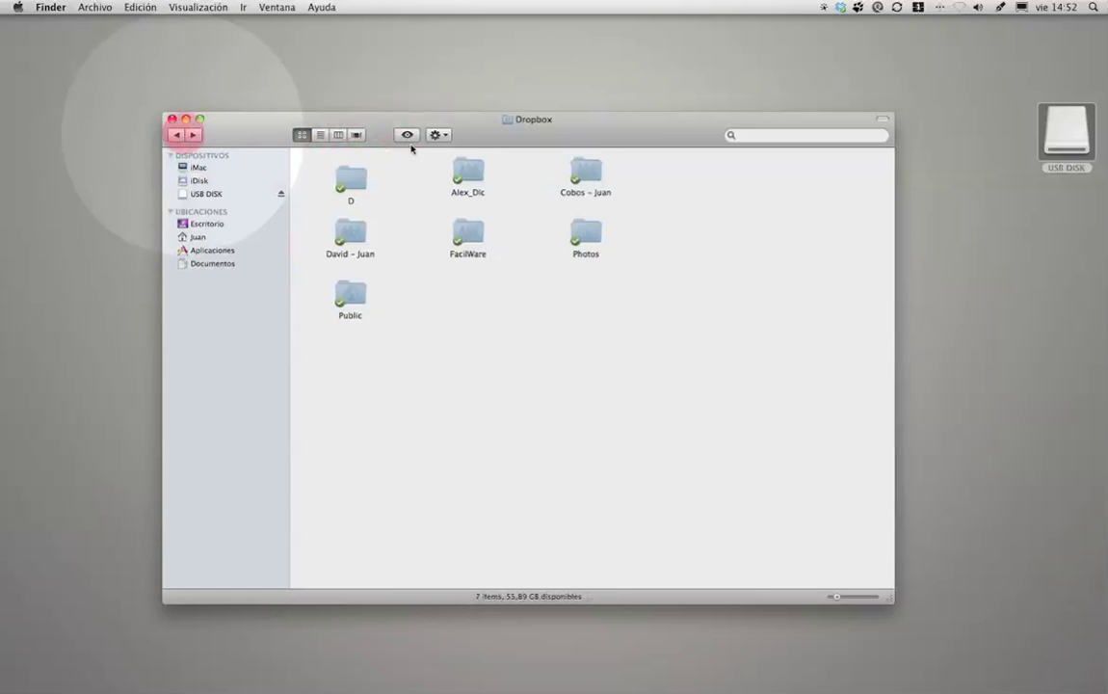
In TextEdit, create a document containing "texto D", save it on the desktop as "texto D" and close it.
left_click(826, 229)
key("ctrl+space")
key("Return")
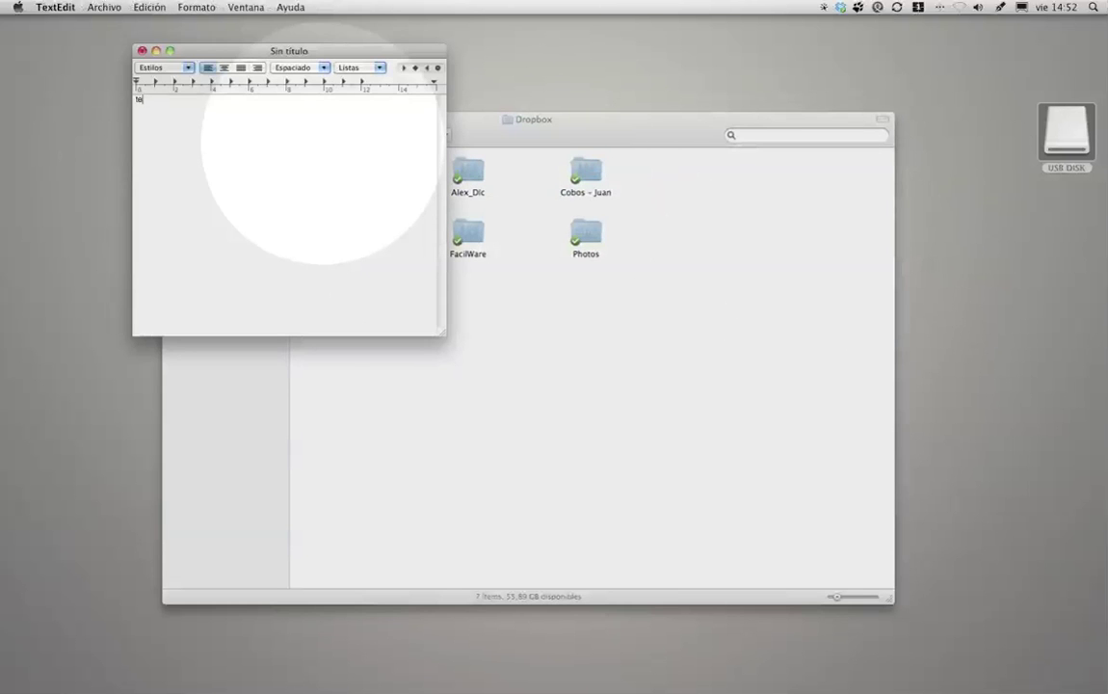
type("texto D")
left_click_drag(102, 7, 168, 99)
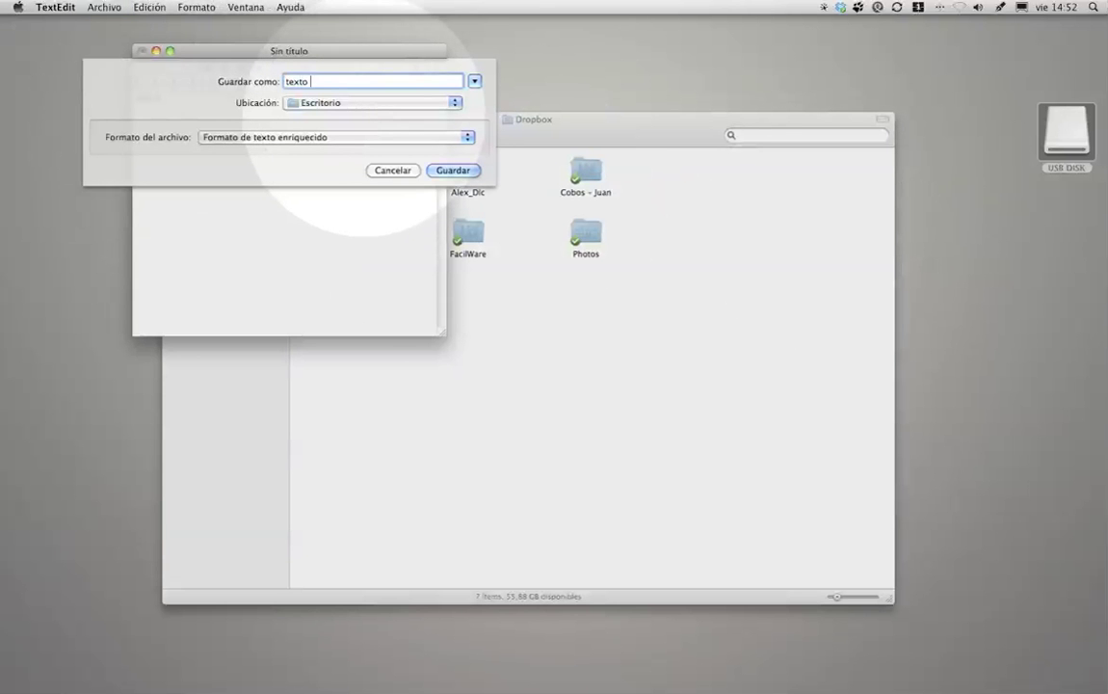
type("texto D")
key("Return")
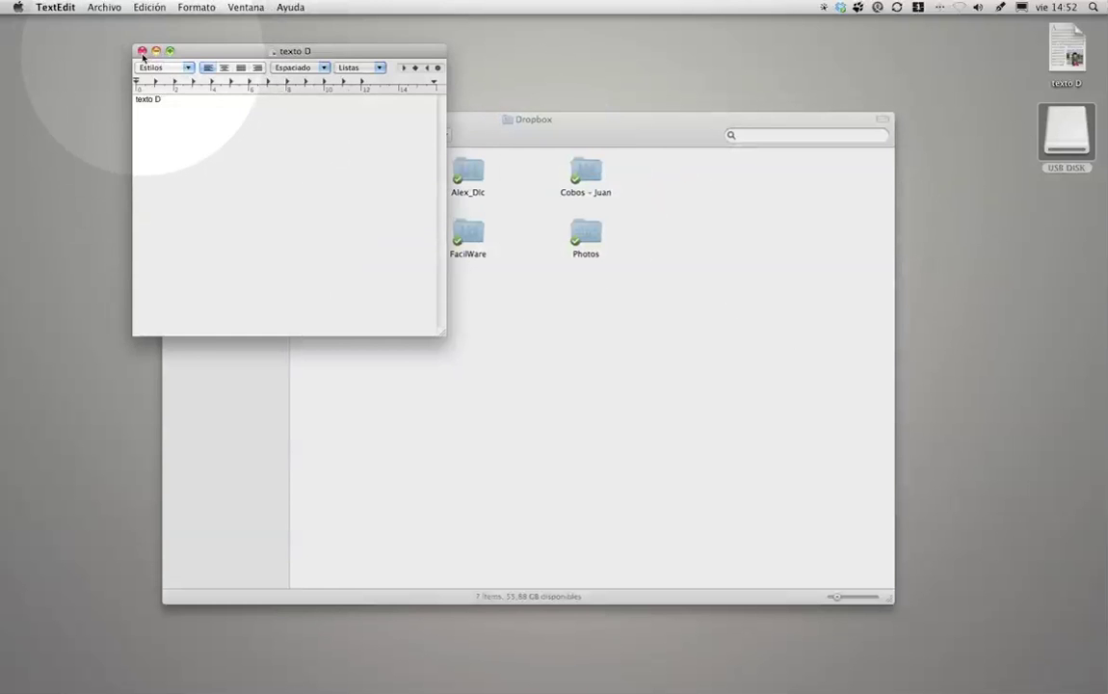
left_click(142, 55)
Move the texto D file into Dropbox folder D, check folder D on the Dropbox website in Firefox, and minimize the browser.
left_click_drag(1065, 49, 353, 180)
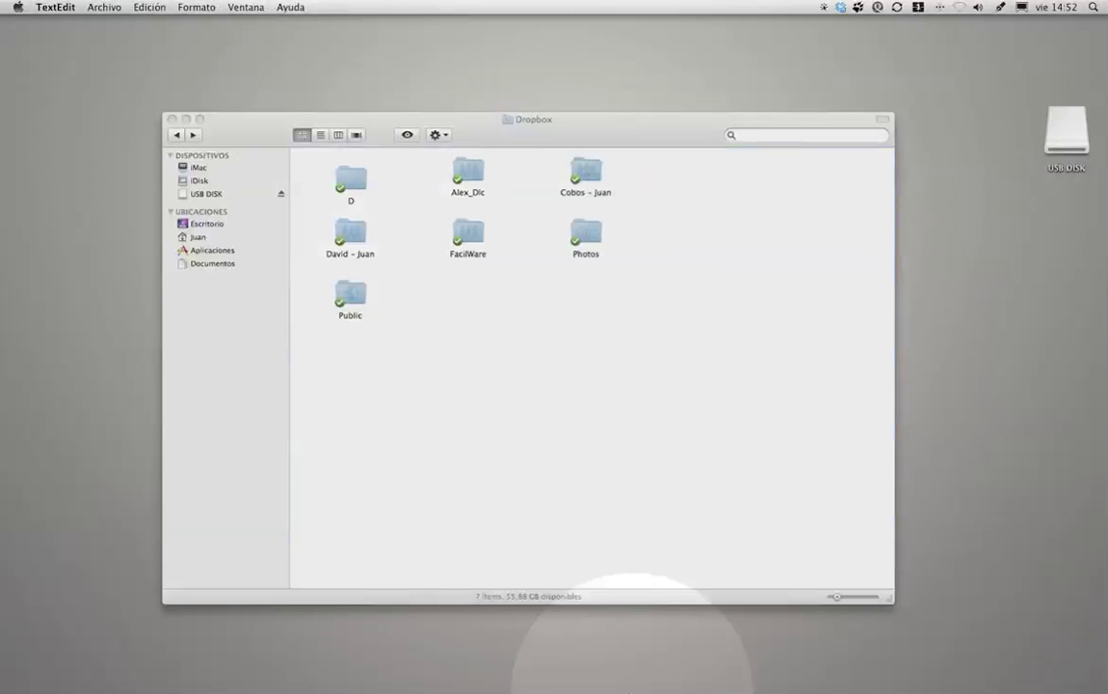
left_click(557, 669)
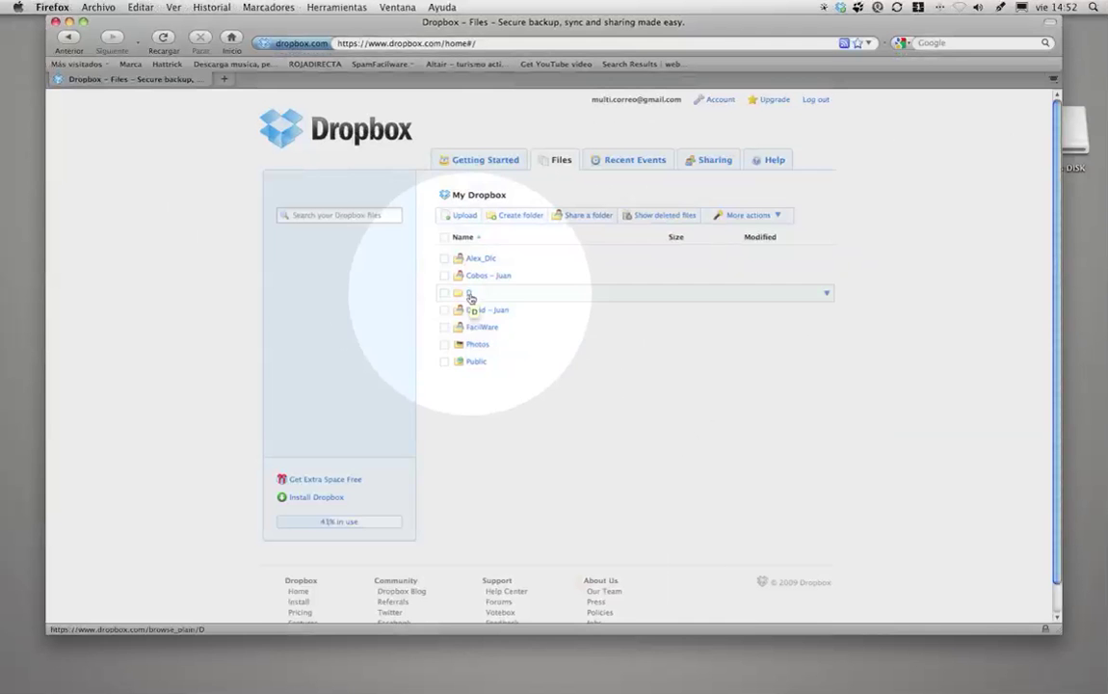
left_click(469, 294)
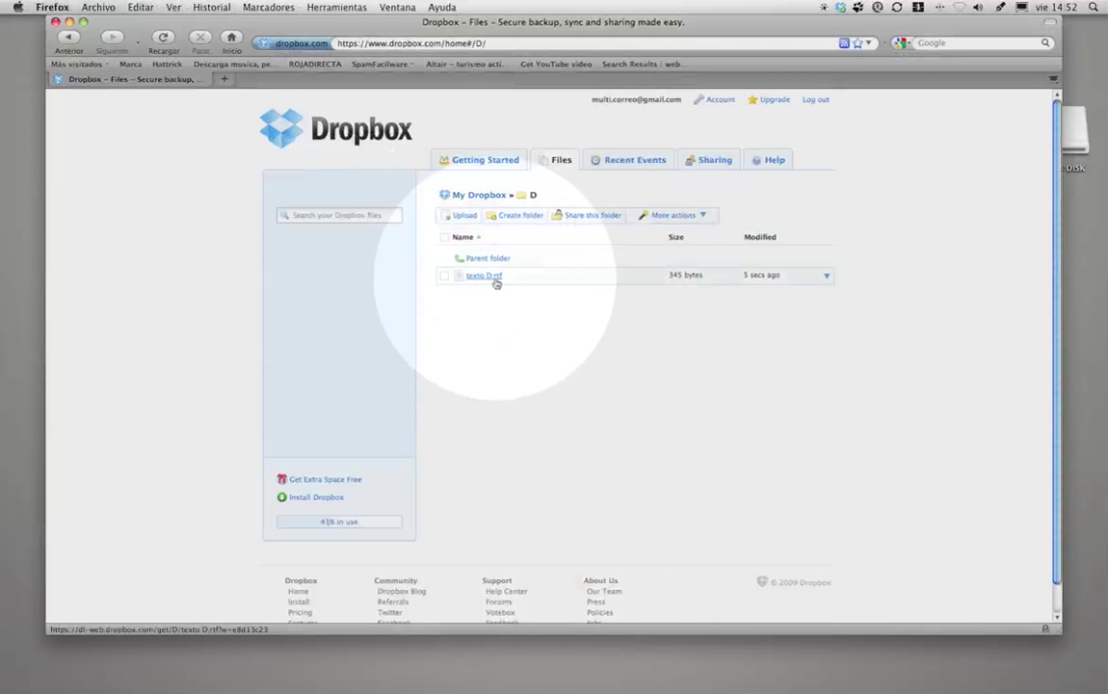
left_click(70, 21)
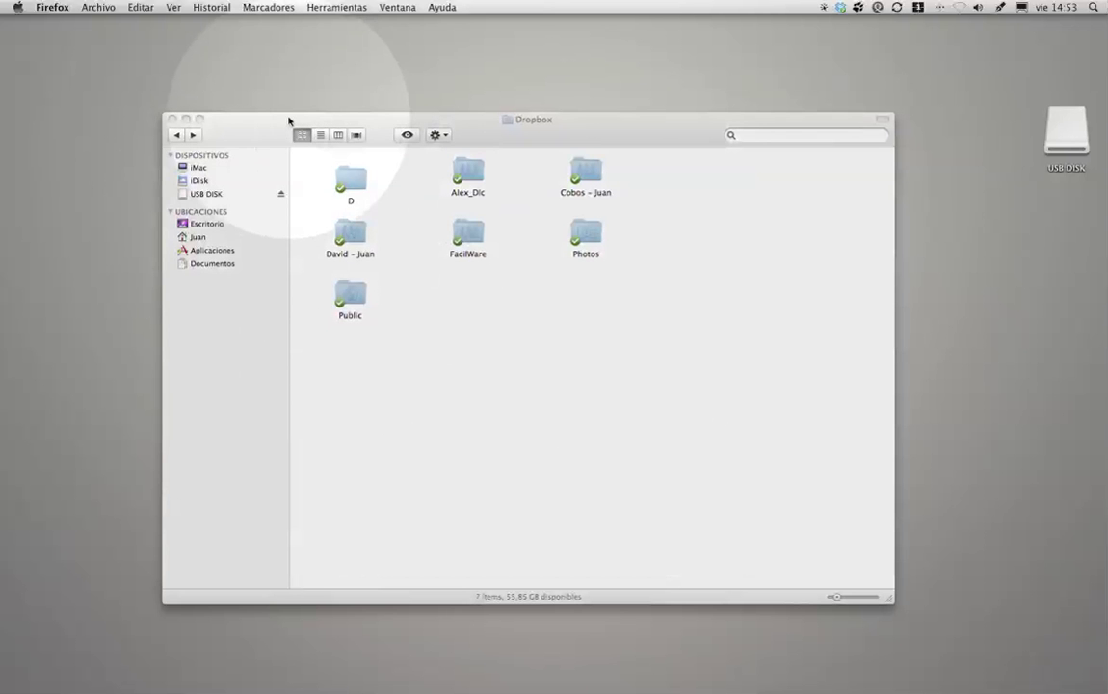
In Finder, go to the home folder and open its Dropbox folder.
left_click(221, 238)
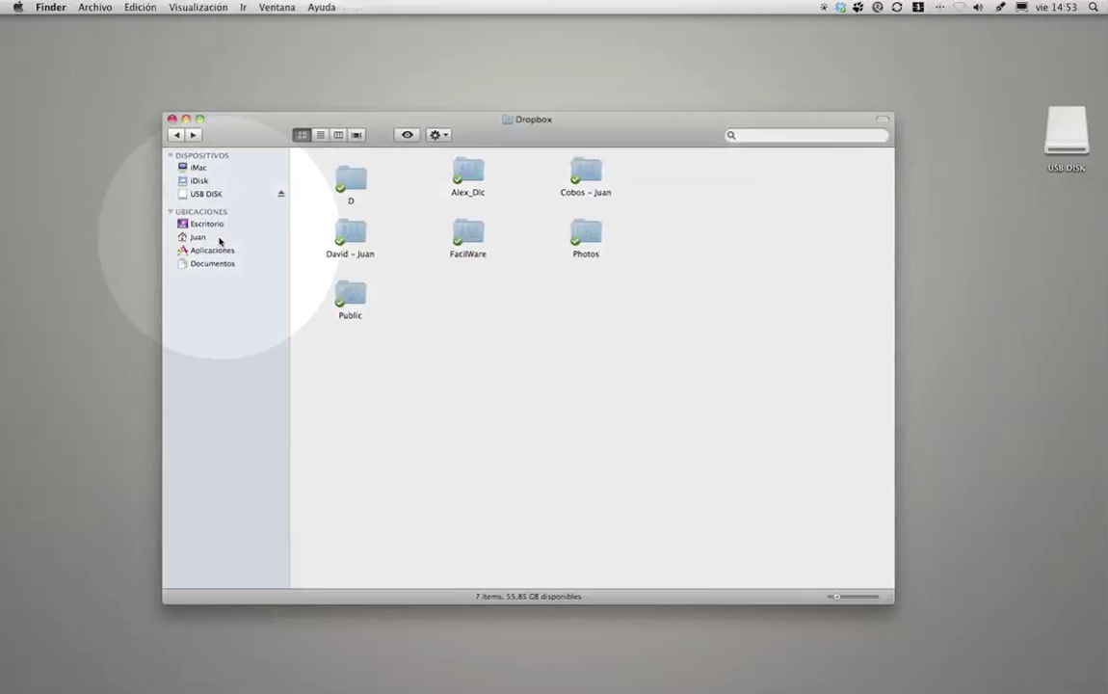
left_click(339, 243)
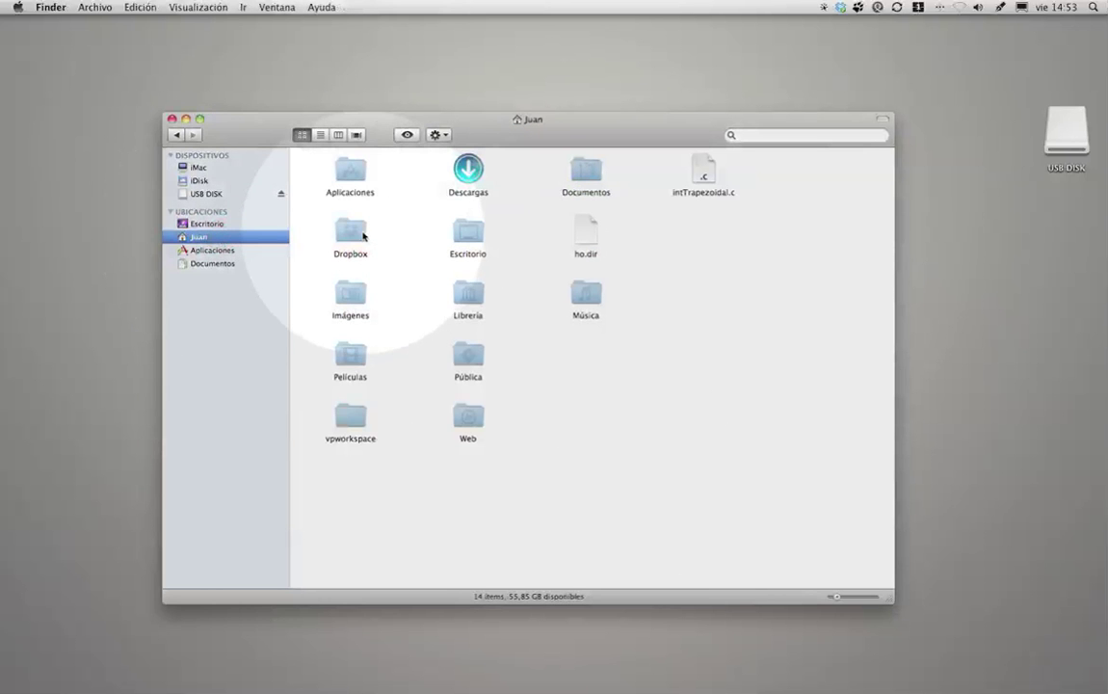
left_click(359, 231)
double_click(359, 231)
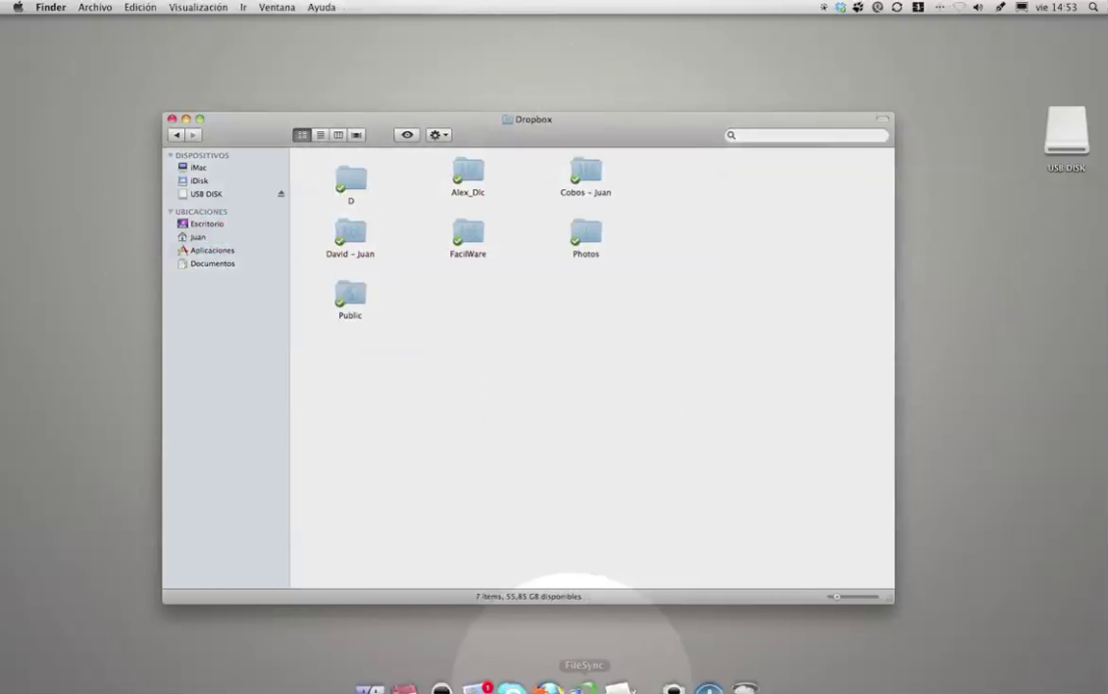
In FileSync, edit sync list A so its synchronized copy goes to folder D inside the home folder's Dropbox folder.
left_click(578, 670)
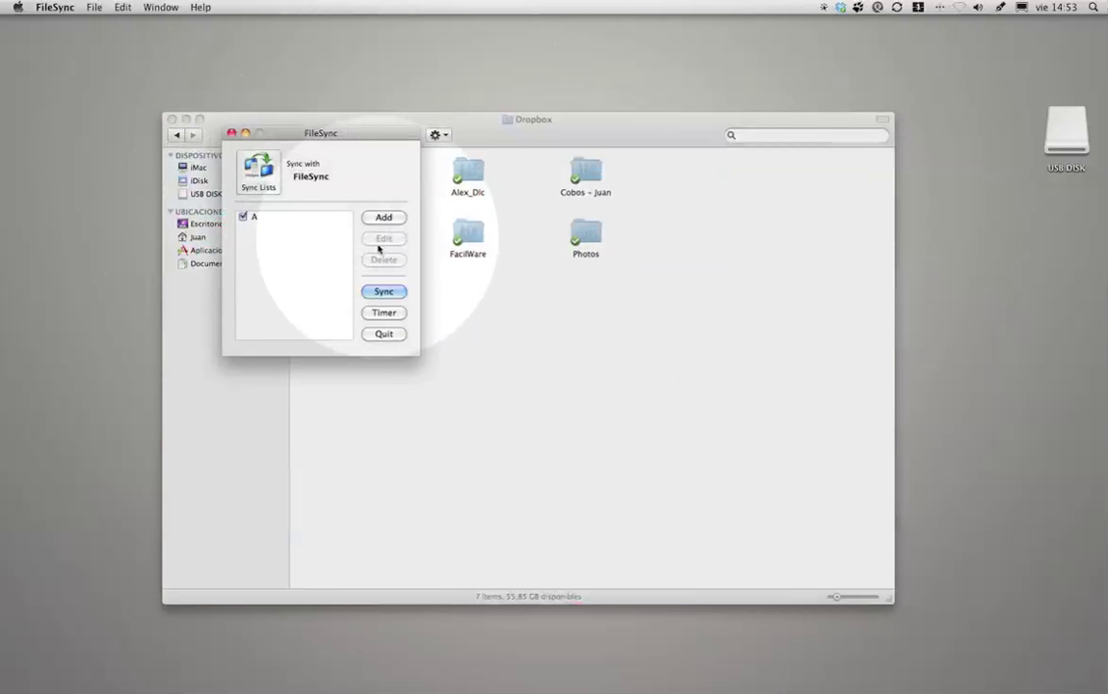
left_click(260, 217)
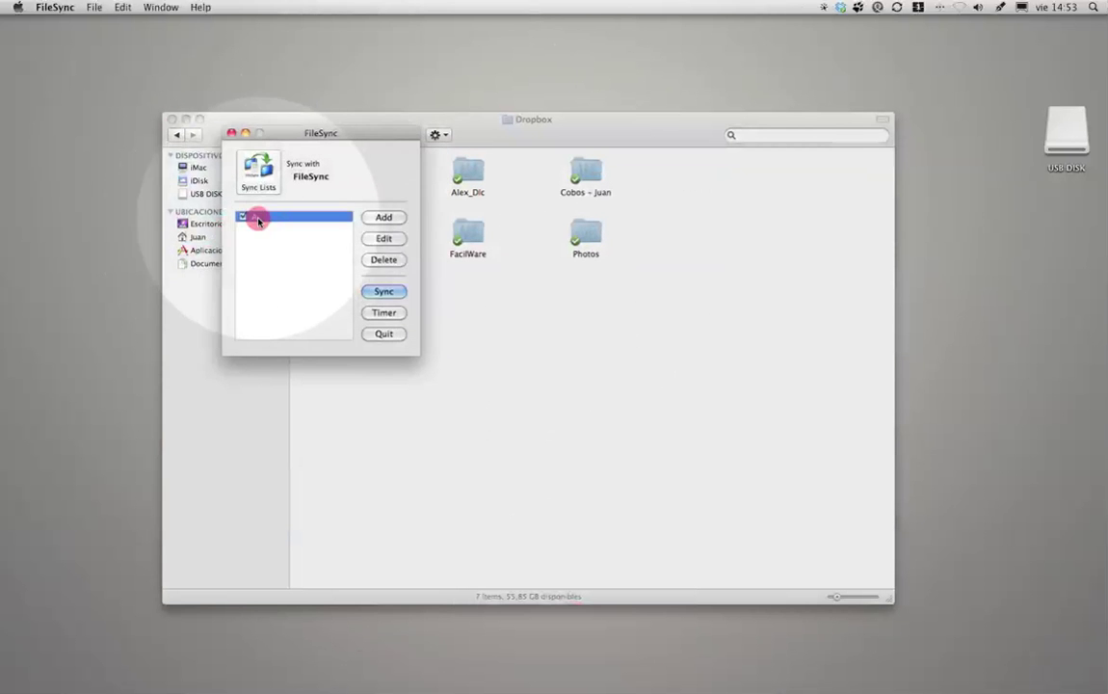
left_click(383, 239)
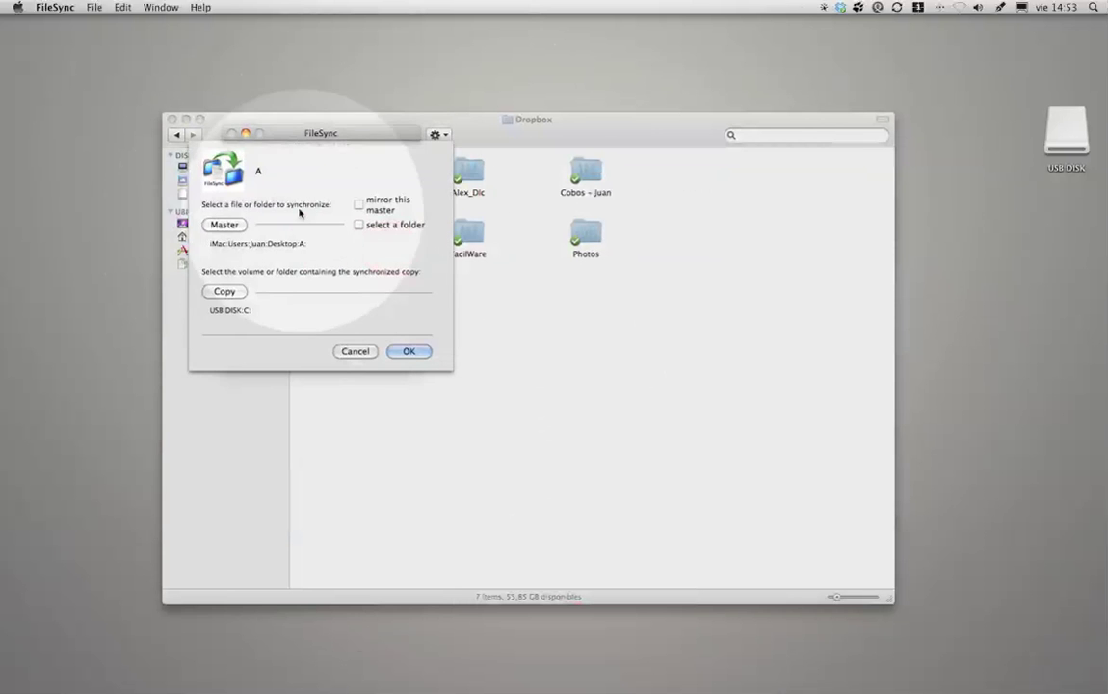
left_click(242, 292)
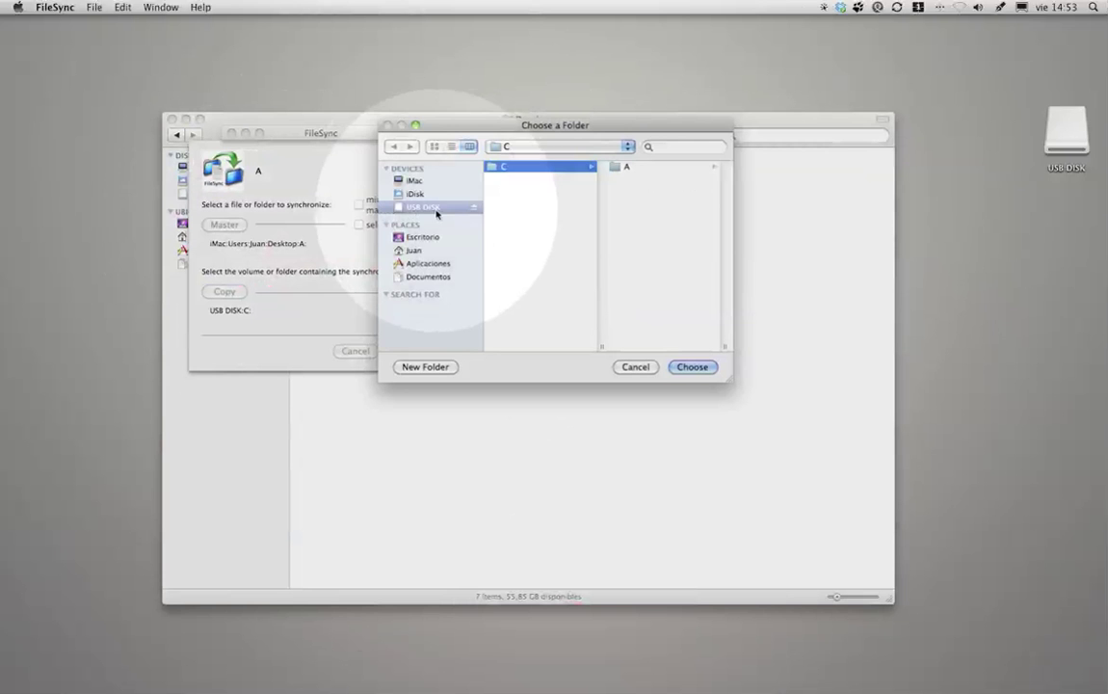
left_click(421, 248)
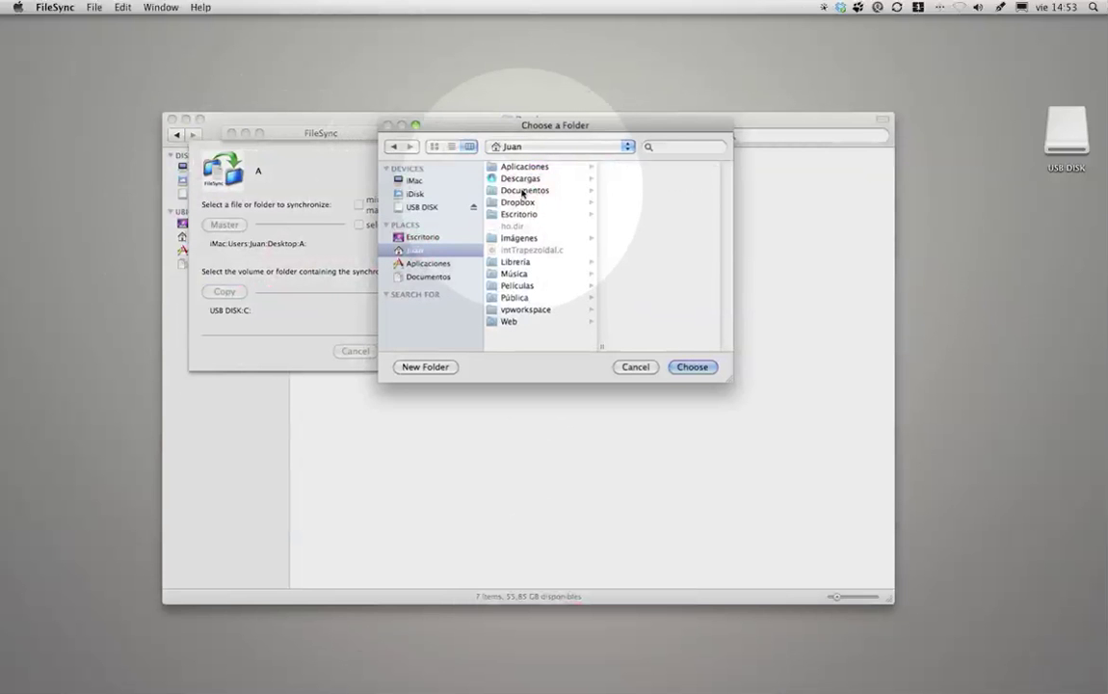
left_click(521, 203)
left_click(622, 191)
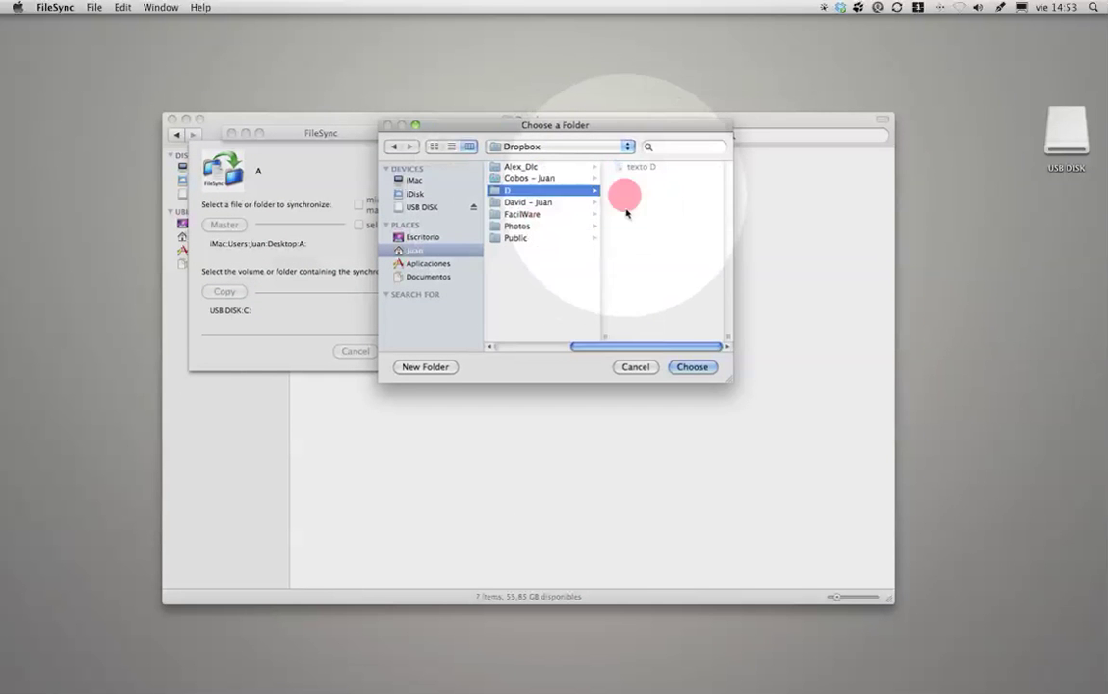
left_click(687, 369)
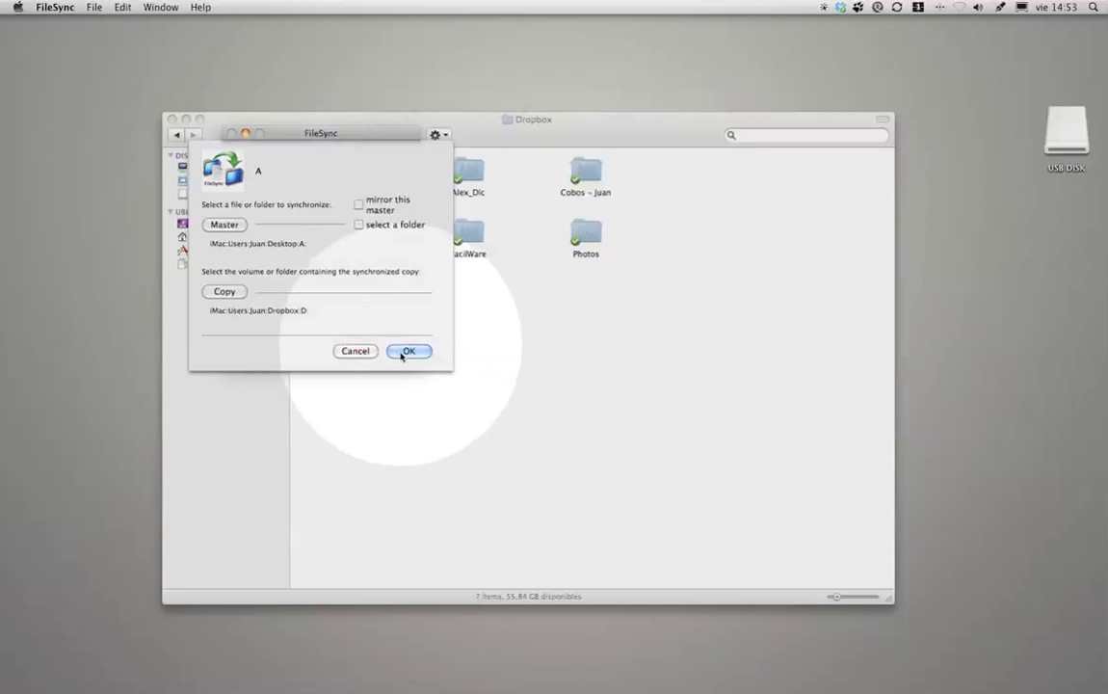
left_click(408, 349)
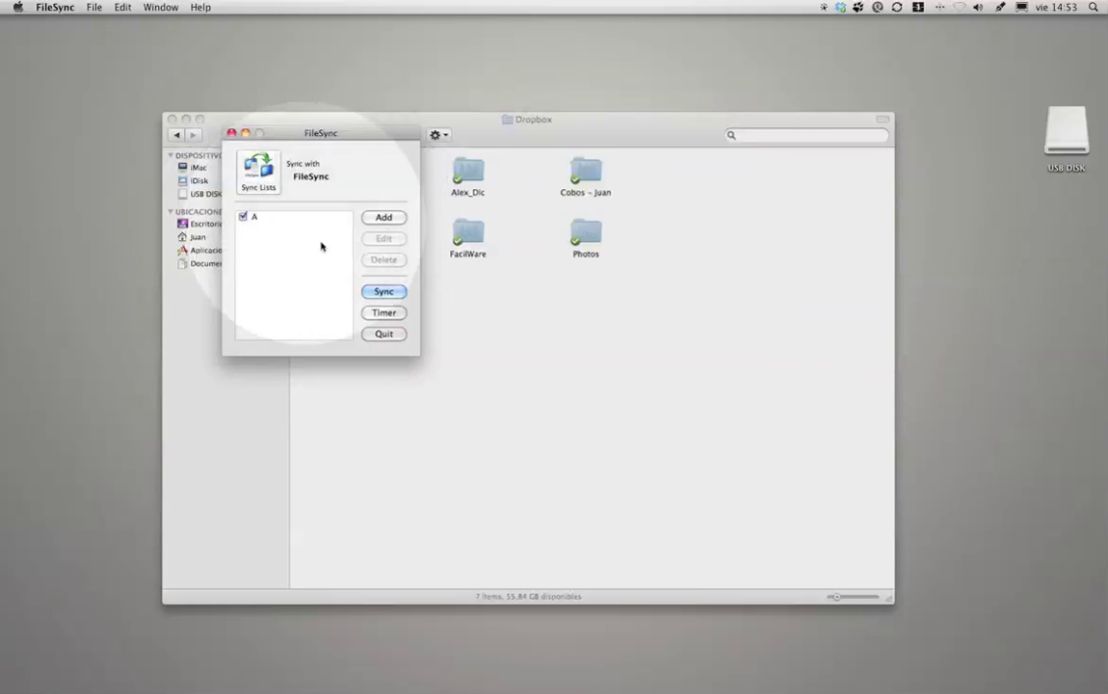
Minimize the Finder window to reveal the desktop folders, run the FileSync synchronization of A and dismiss its report.
left_click(185, 118)
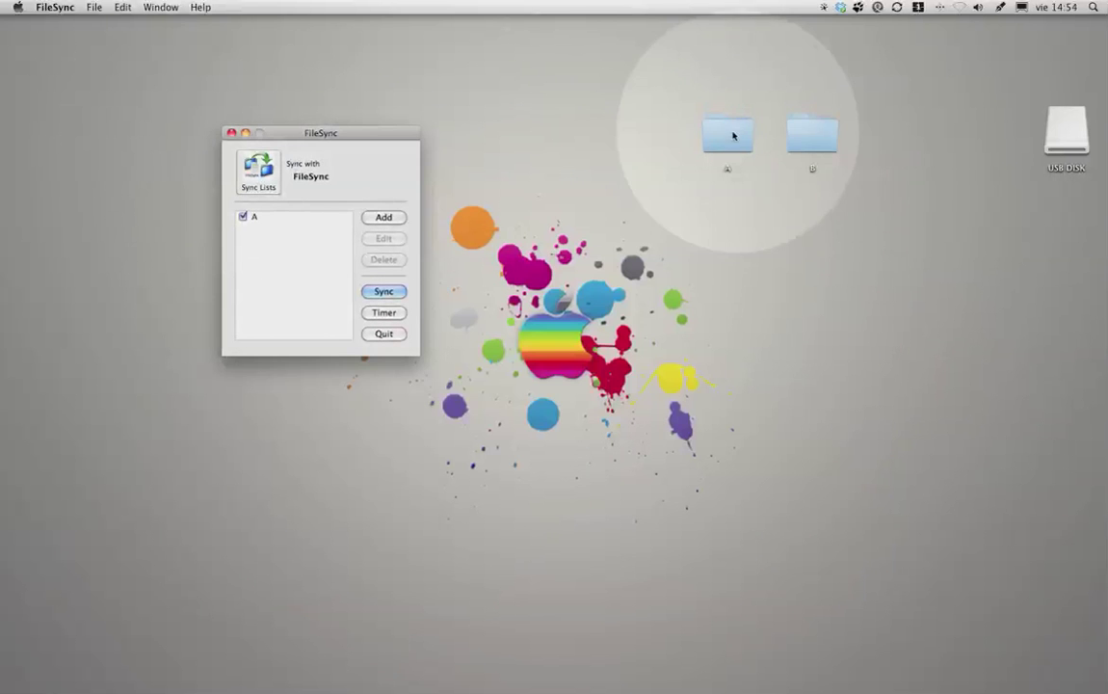
left_click(729, 133)
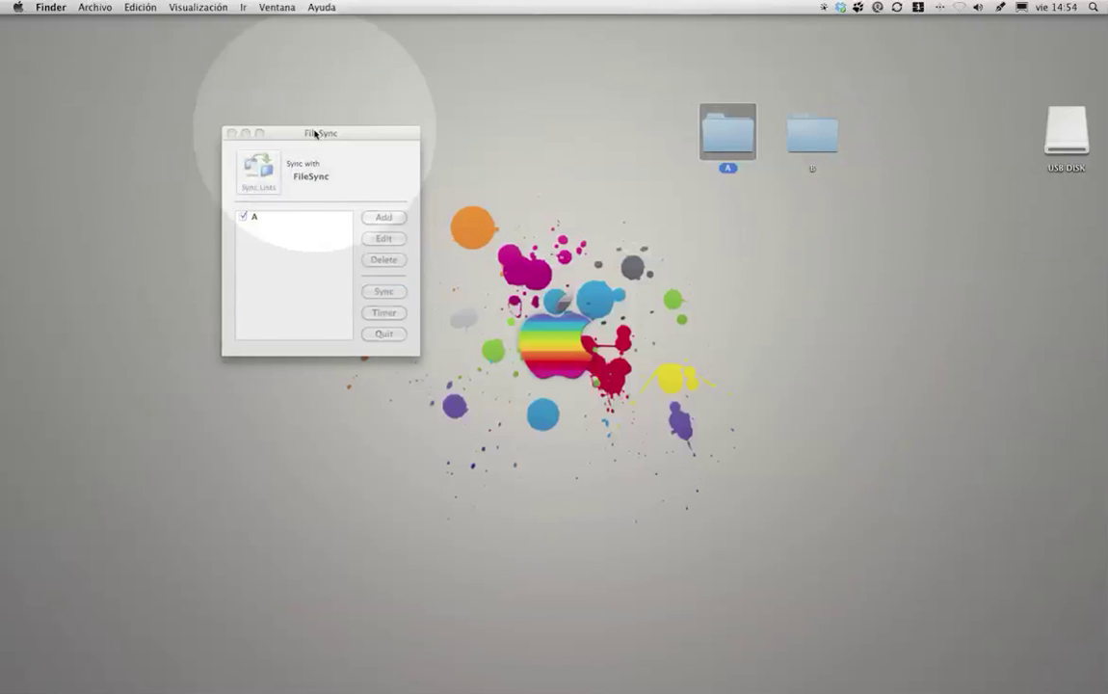
left_click(270, 205)
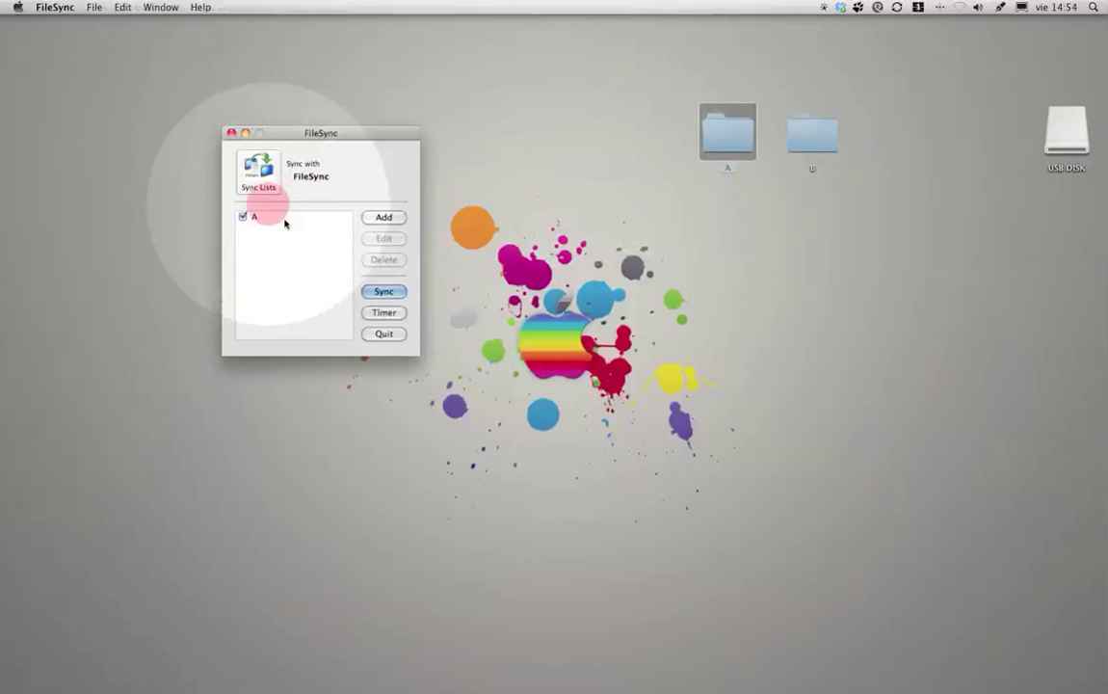
left_click(382, 290)
left_click(384, 291)
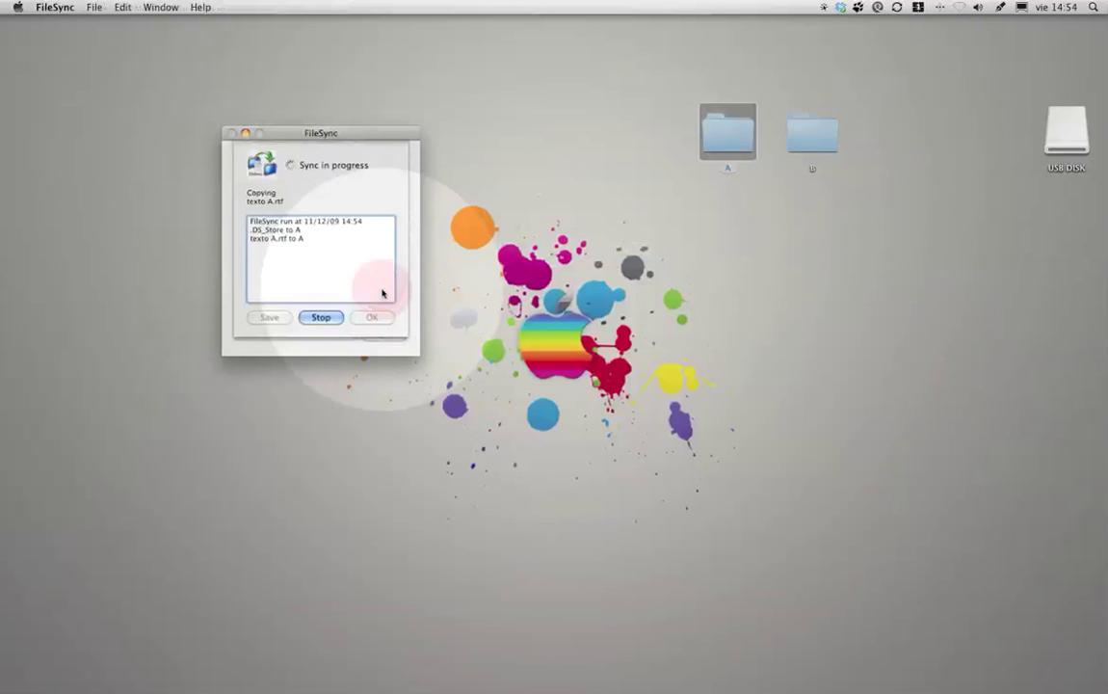
left_click(374, 319)
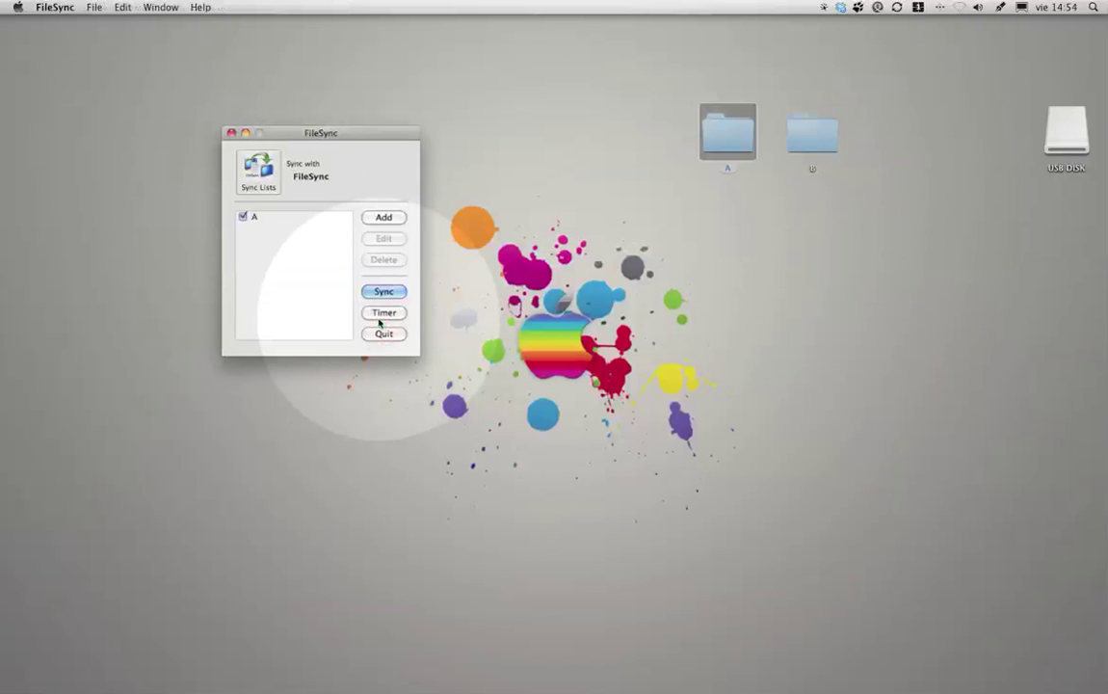
Open the local Dropbox folder, inspect folder D and its synchronized folder A, and minimize the Finder window.
left_click(840, 8)
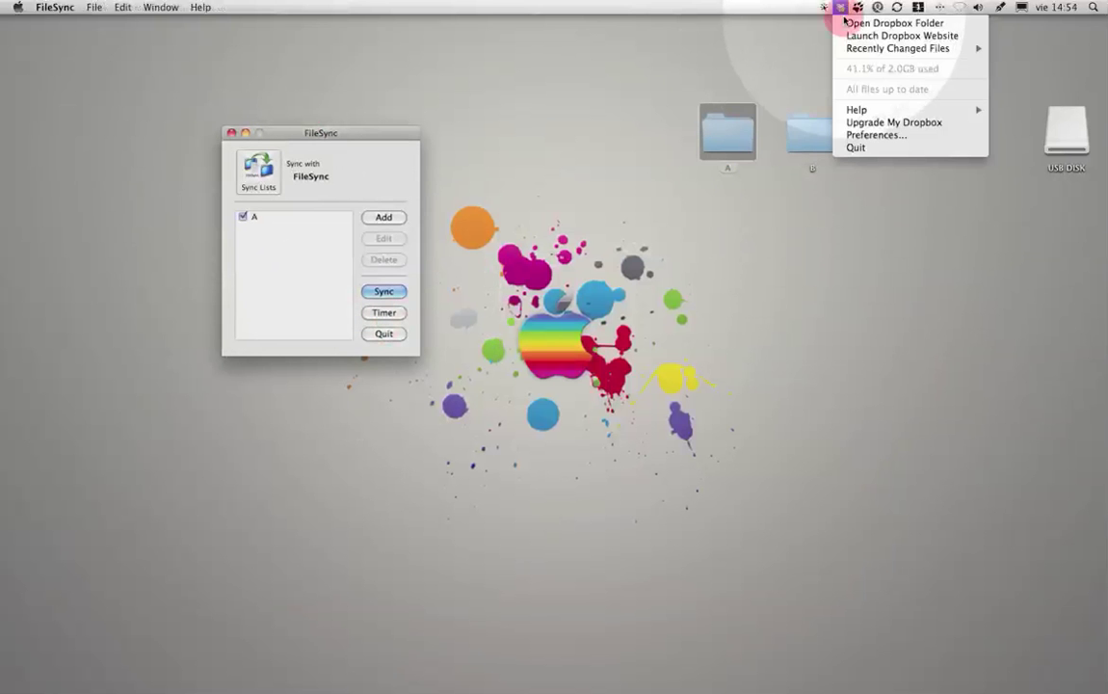
left_click(848, 23)
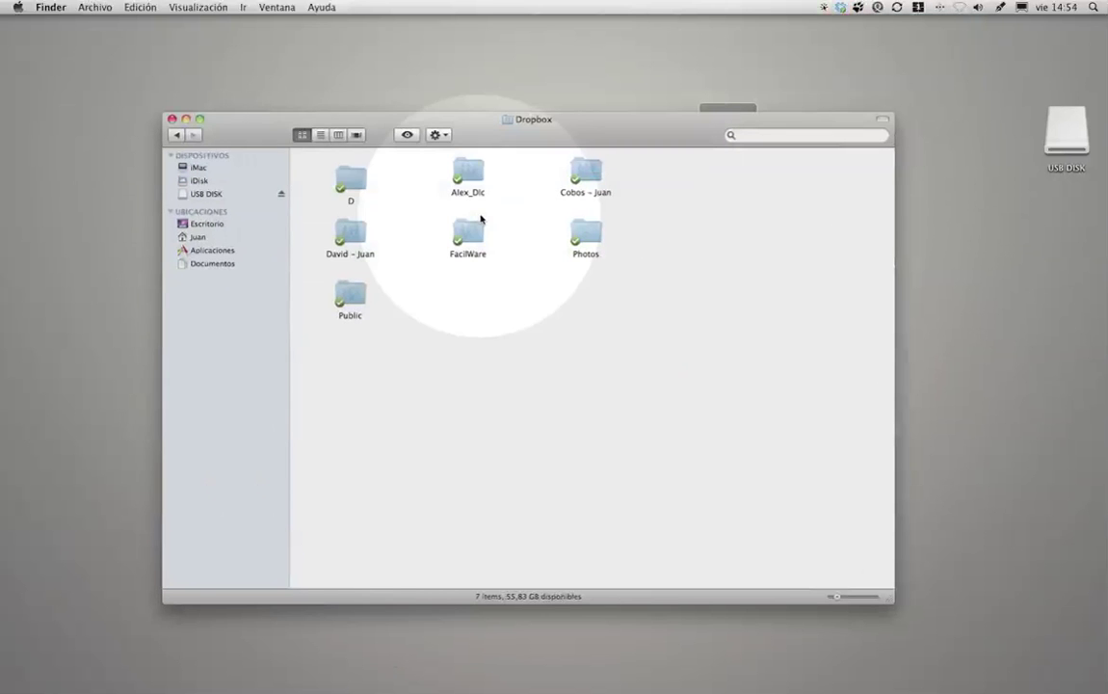
double_click(357, 177)
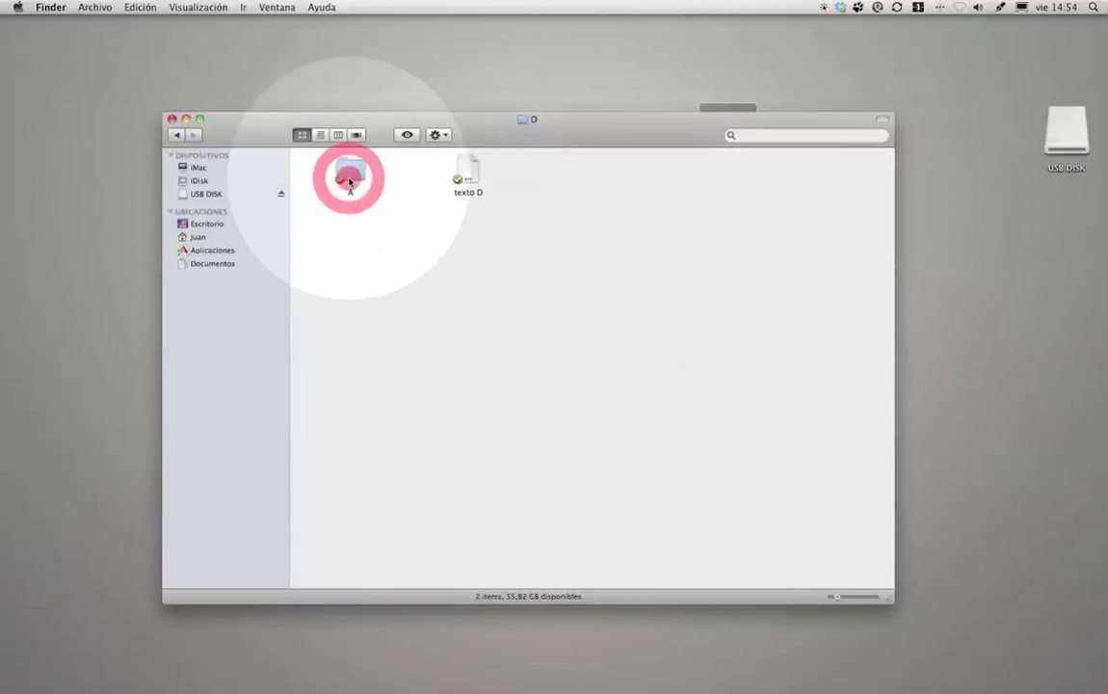
double_click(355, 174)
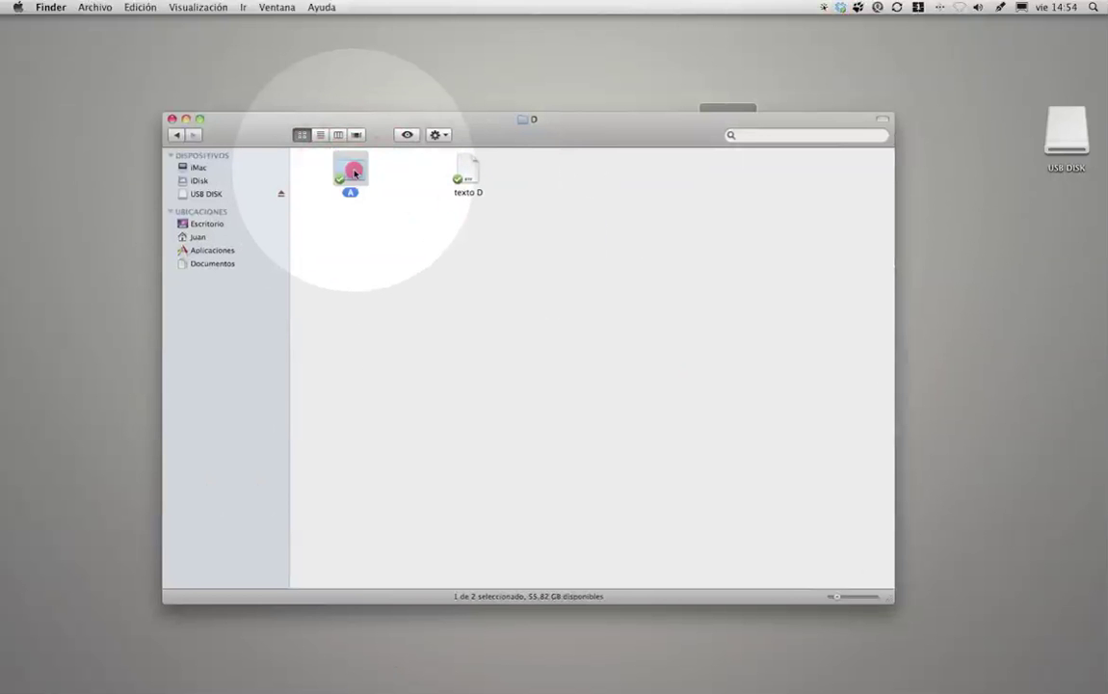
left_click(178, 135)
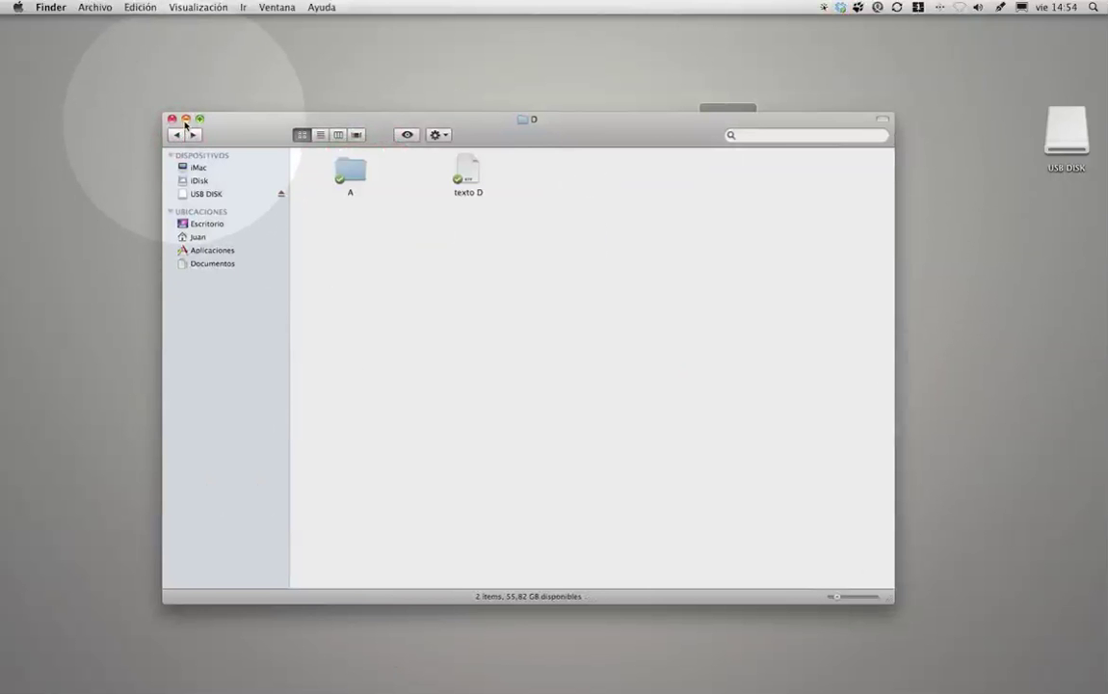
left_click(186, 118)
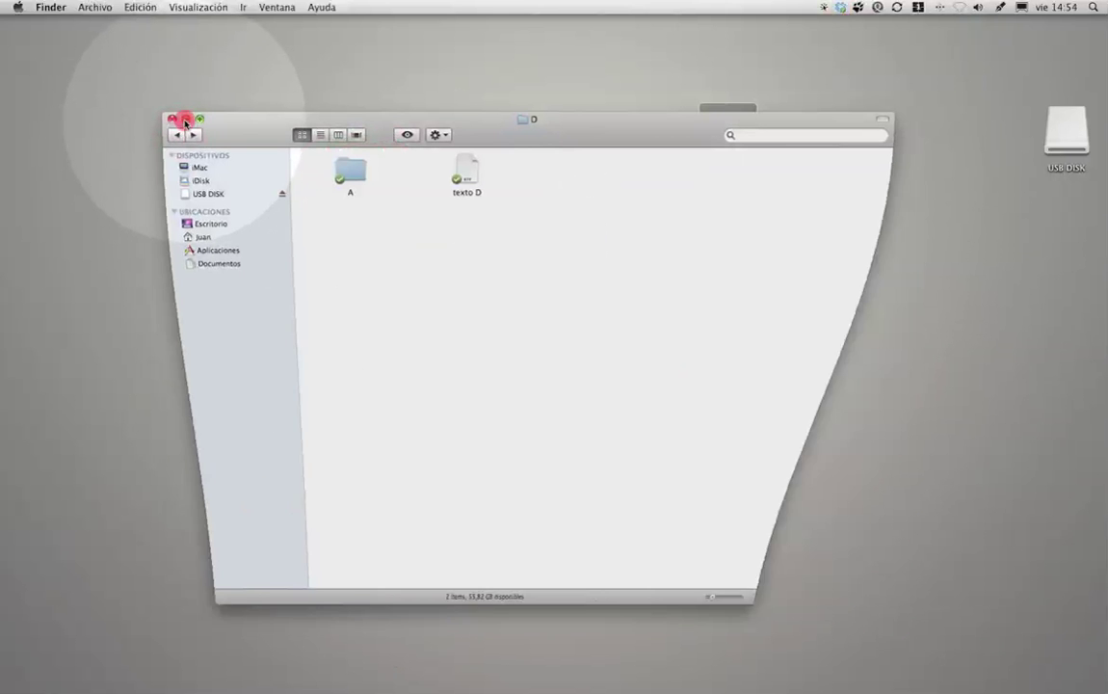